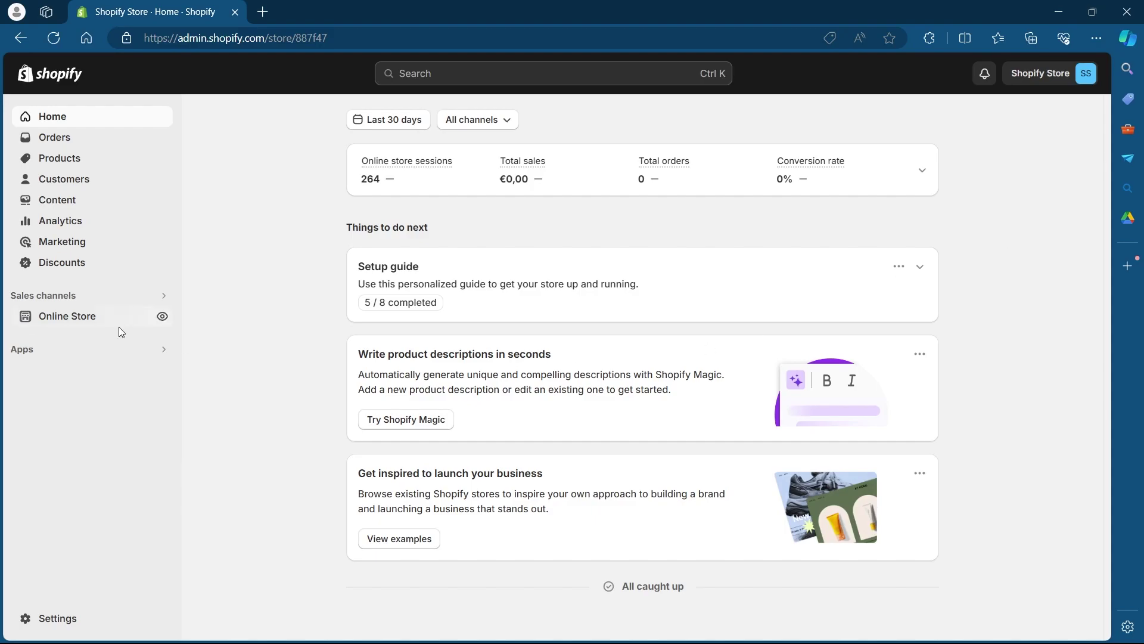
Open the Online Store Themes page, where Sense is the current theme
left_click(39, 318)
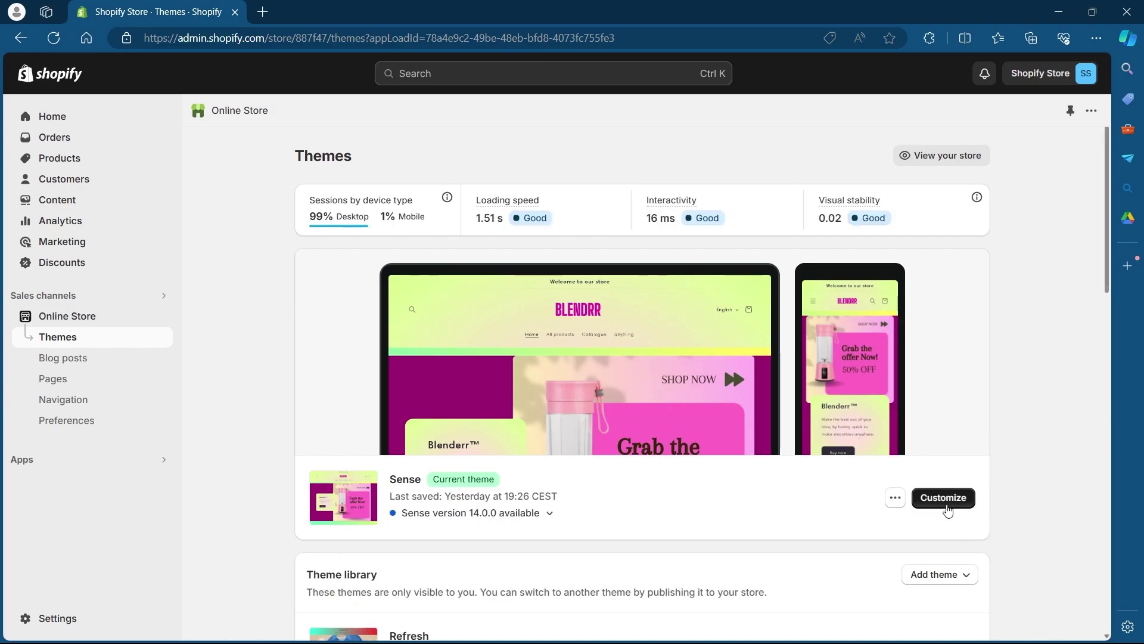
Customize the Sense theme and expand Theme settings > Colors to list its seven colour schemes
left_click(944, 499)
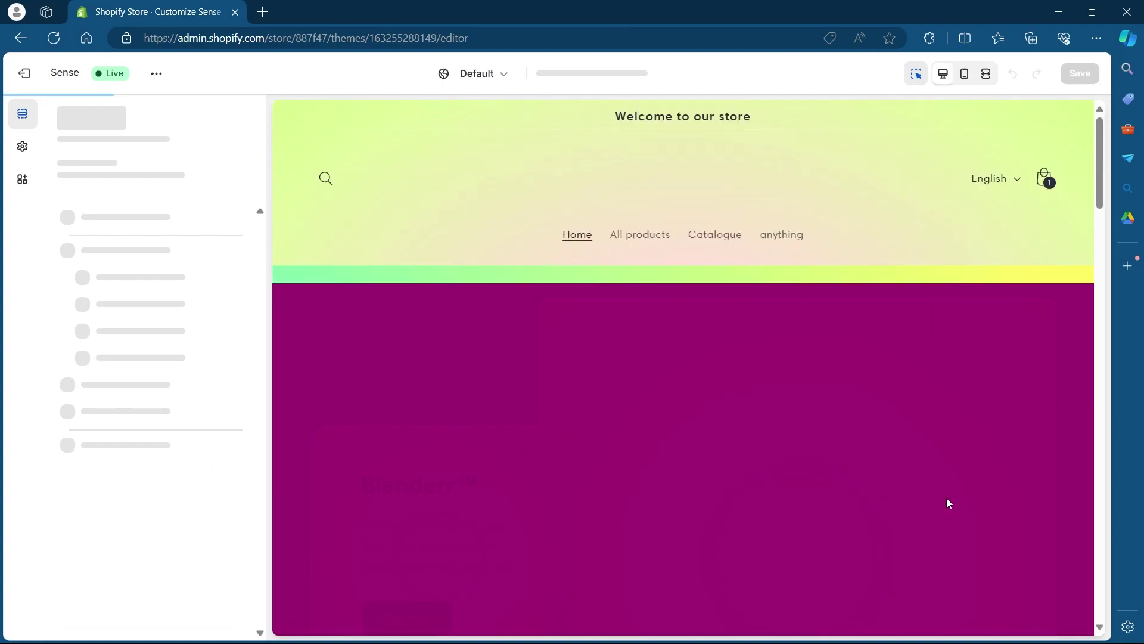
scroll(359, 234, "down", 4)
scroll(359, 234, "up", 1)
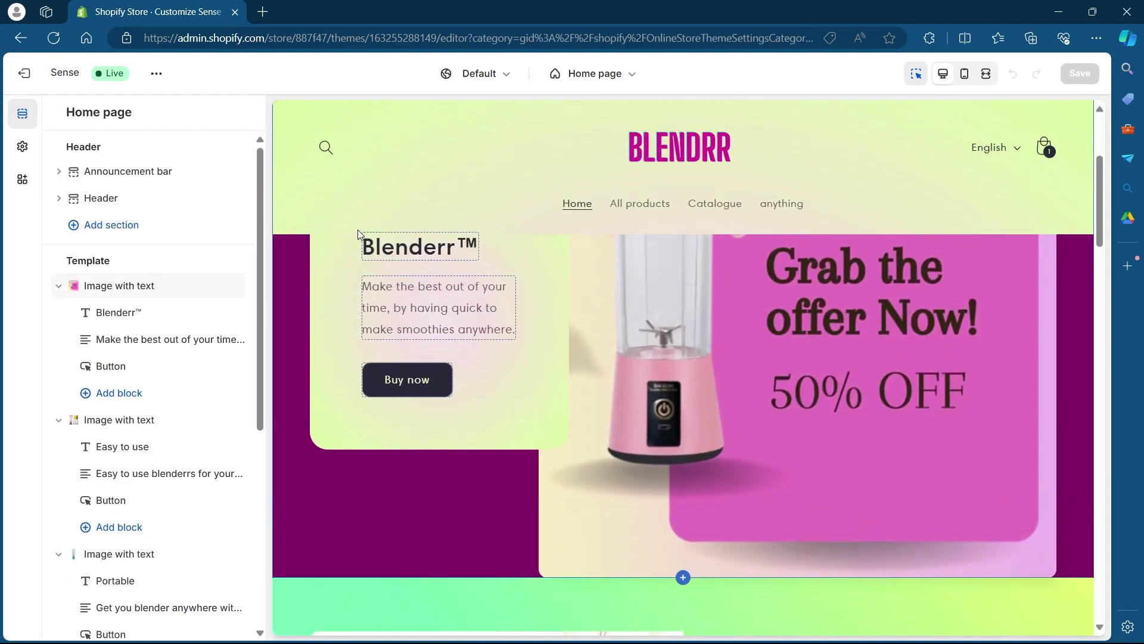
left_click(23, 149)
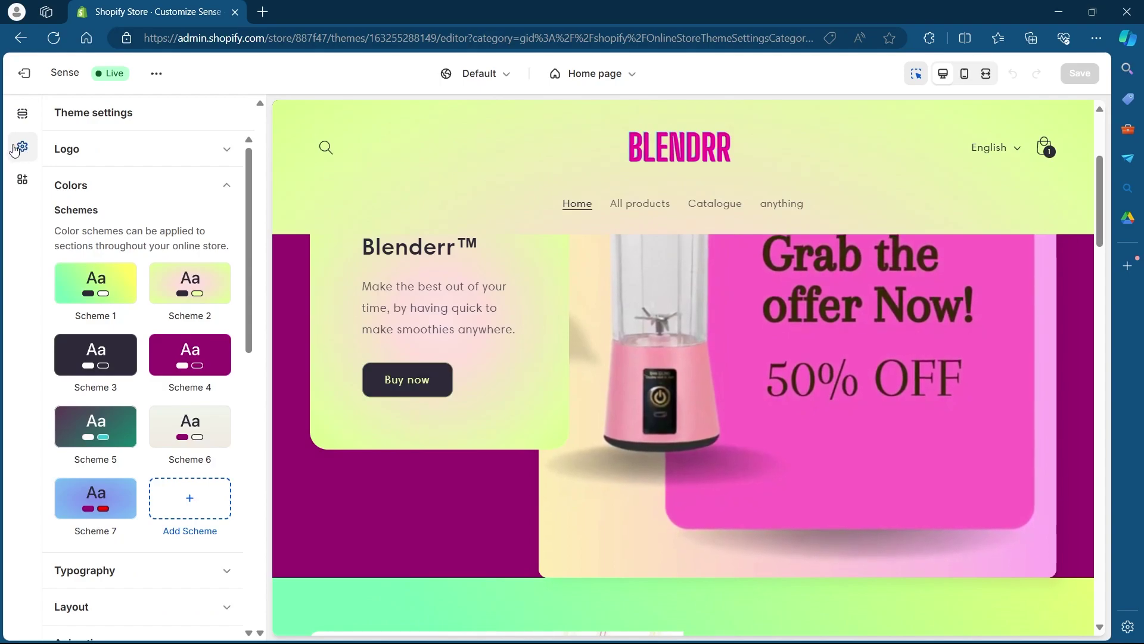
left_click(118, 186)
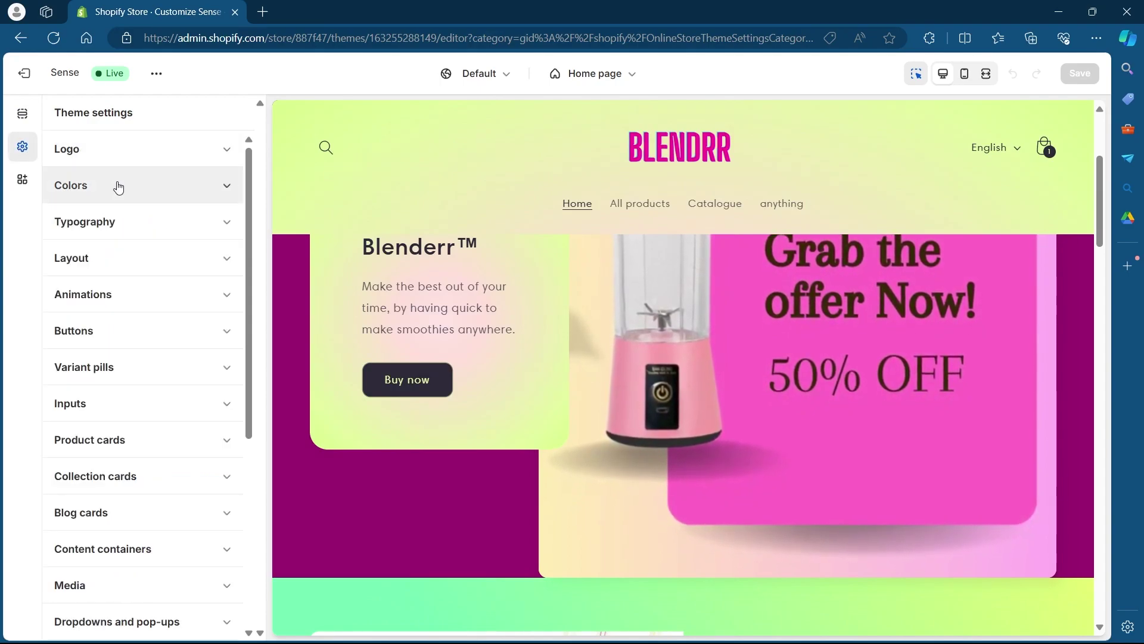
left_click(121, 184)
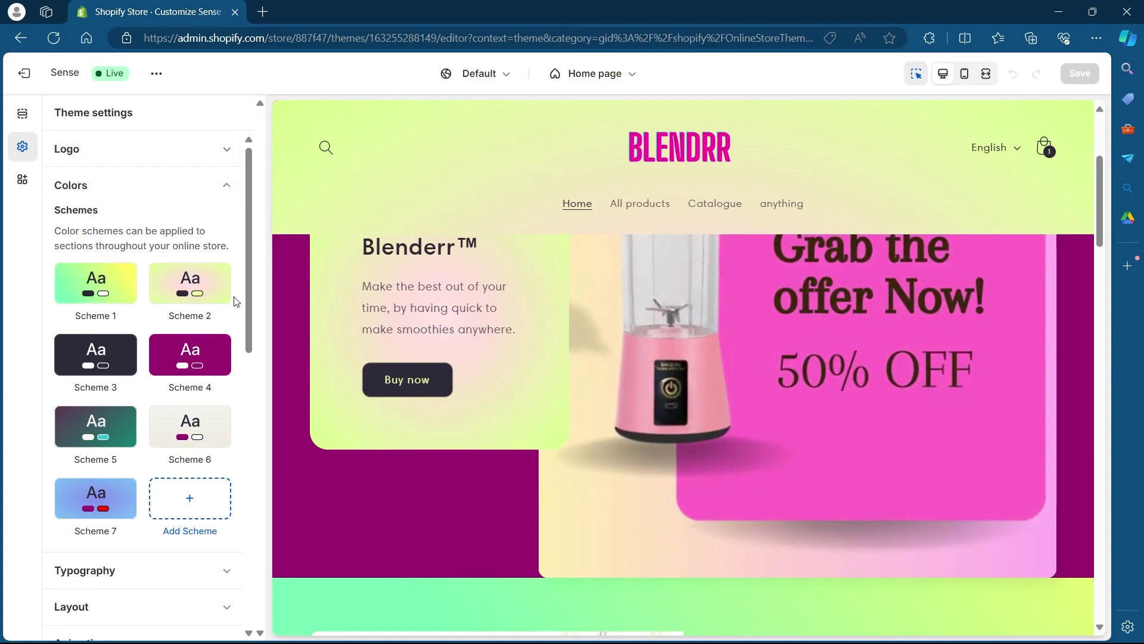
scroll(1102, 179, "up", 4)
left_click_drag(1103, 180, 1101, 387)
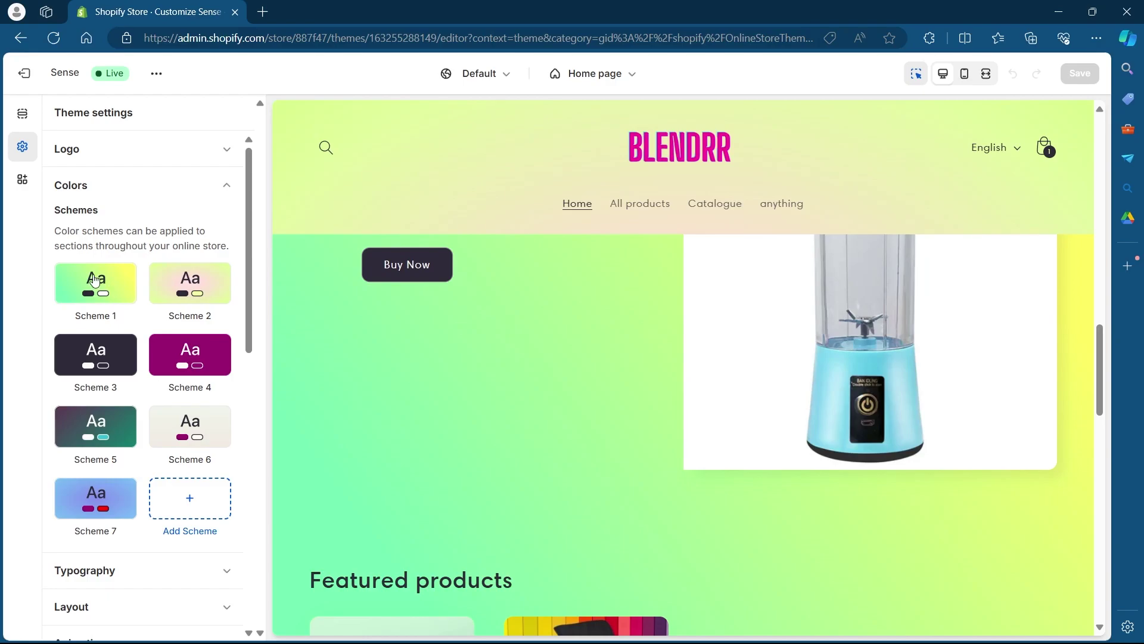
left_click(95, 281)
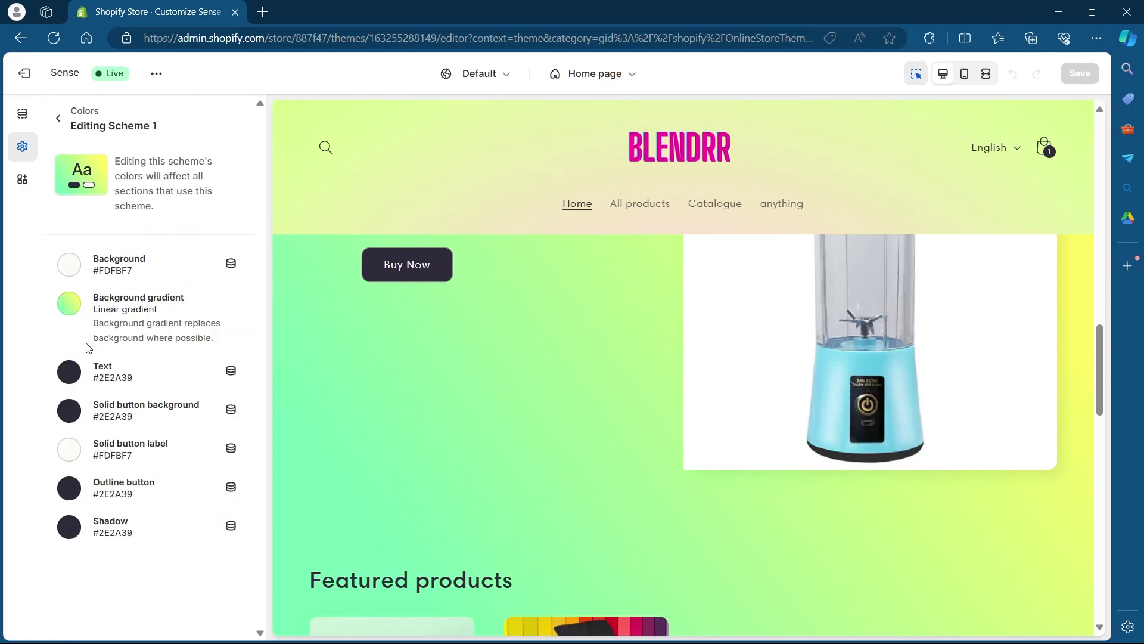
left_click(74, 306)
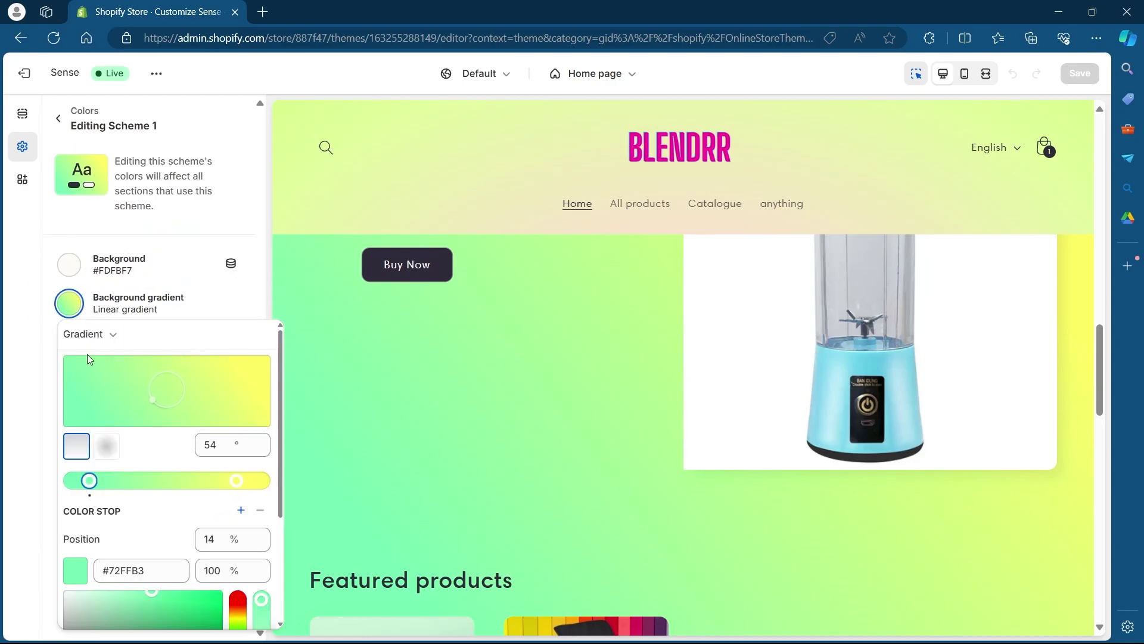
scroll(173, 417, "down", 3)
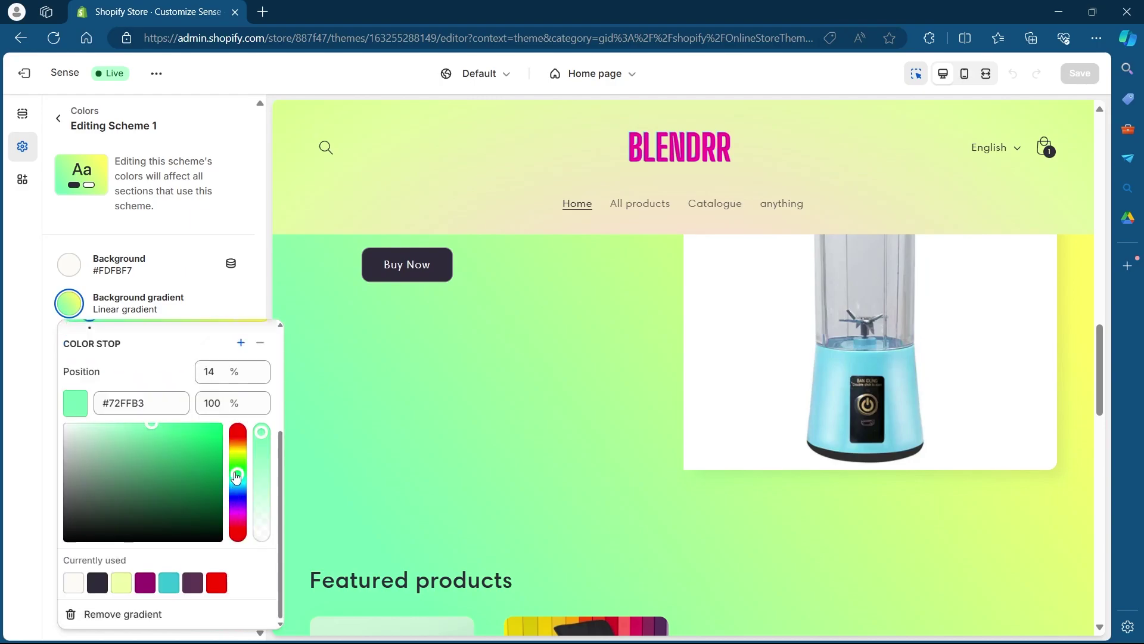
left_click_drag(237, 475, 237, 541)
scroll(238, 479, "up", 3)
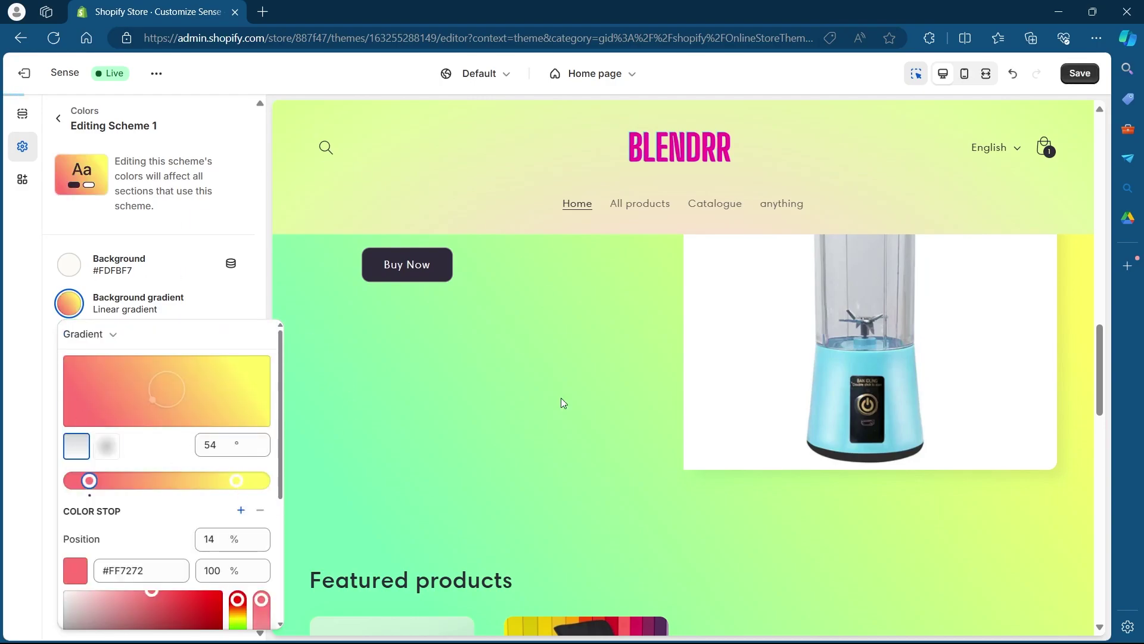
scroll(167, 452, "down", 4)
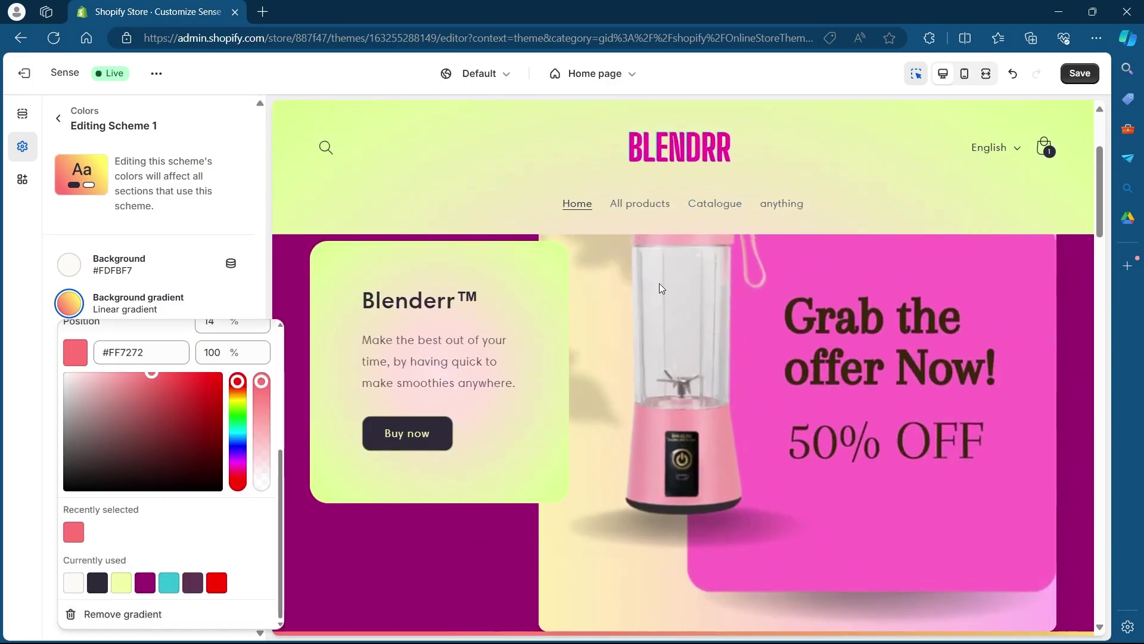
scroll(729, 290, "down", 10)
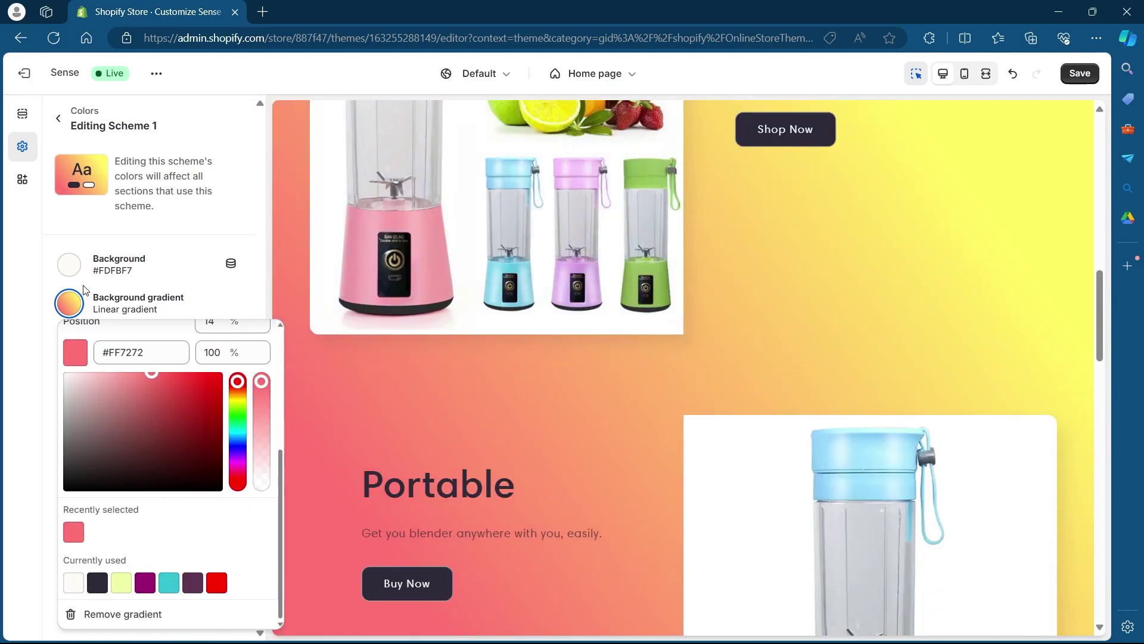
key("ctrl+z")
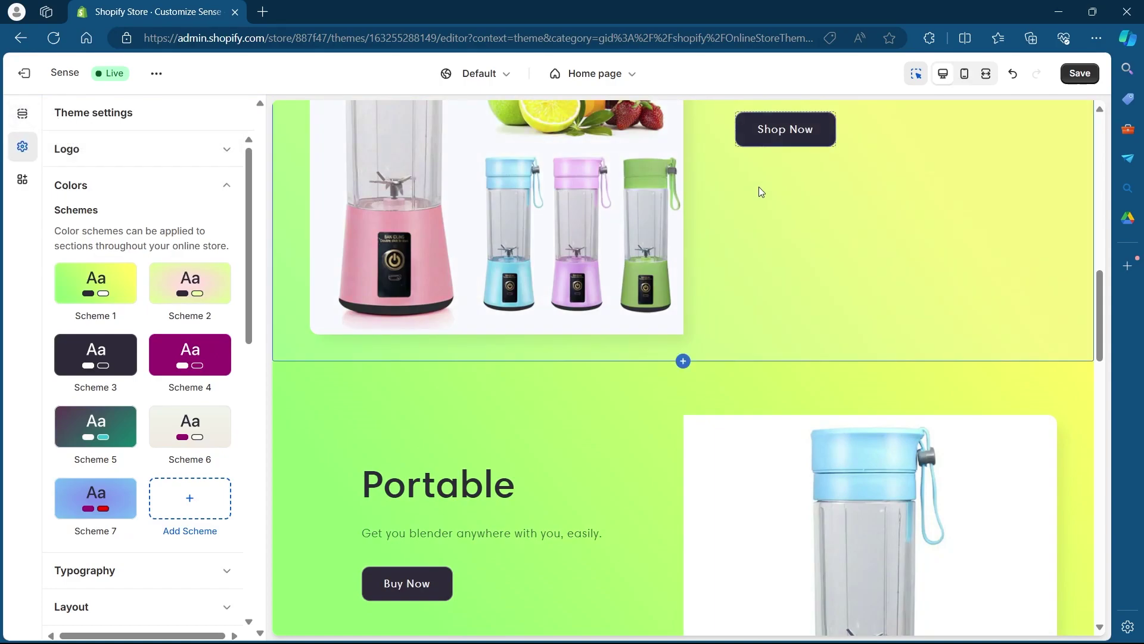
left_click(761, 192)
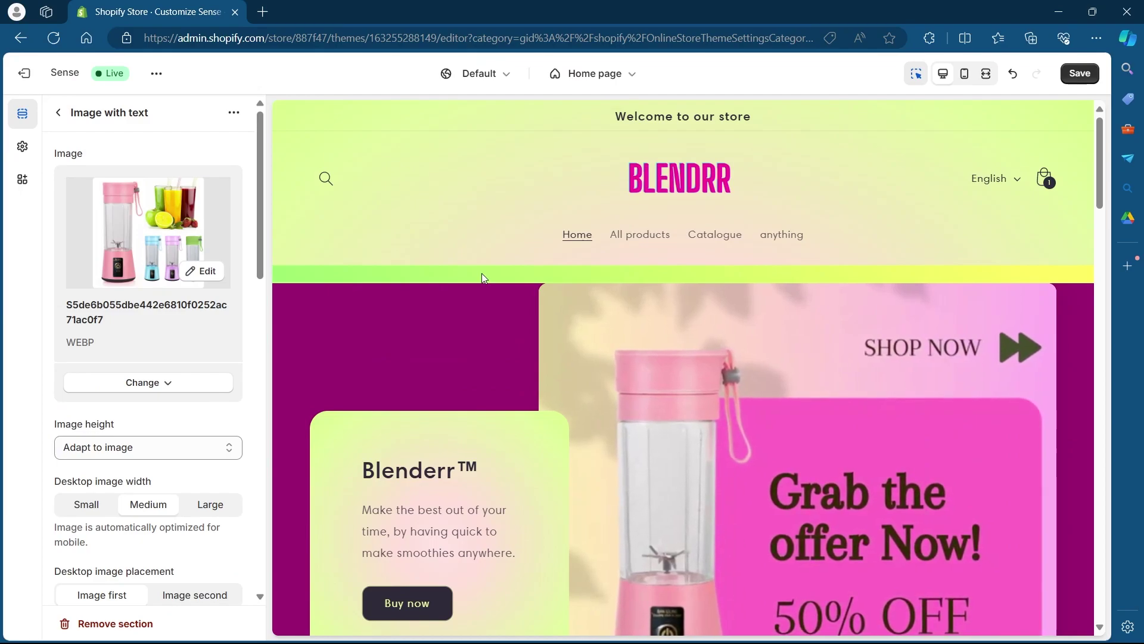
Inspect the header, hero banner and footer (Scheme 7), ending on Header settings using Scheme 2
scroll(578, 368, "down", 1)
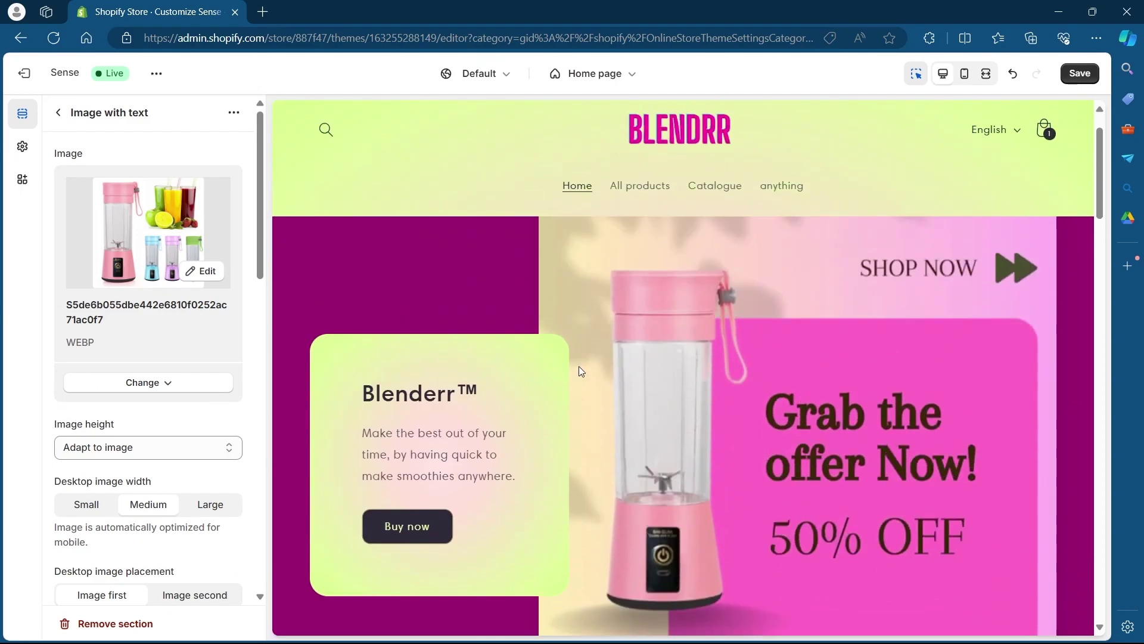
scroll(581, 371, "up", 1)
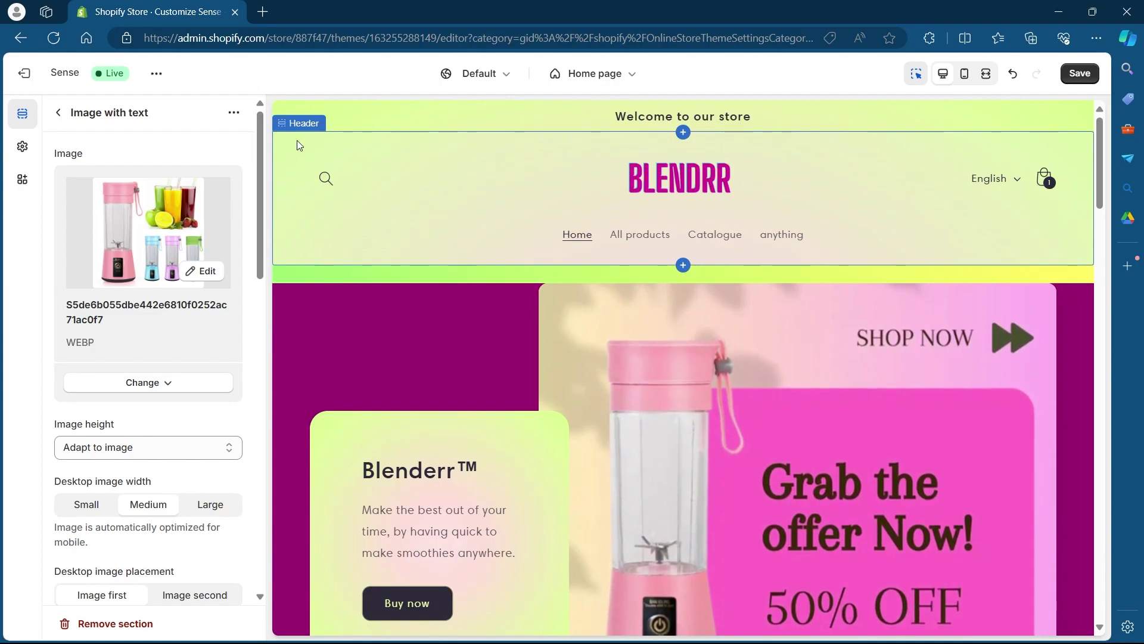
left_click(514, 170)
scroll(507, 227, "down", 3)
left_click(807, 265)
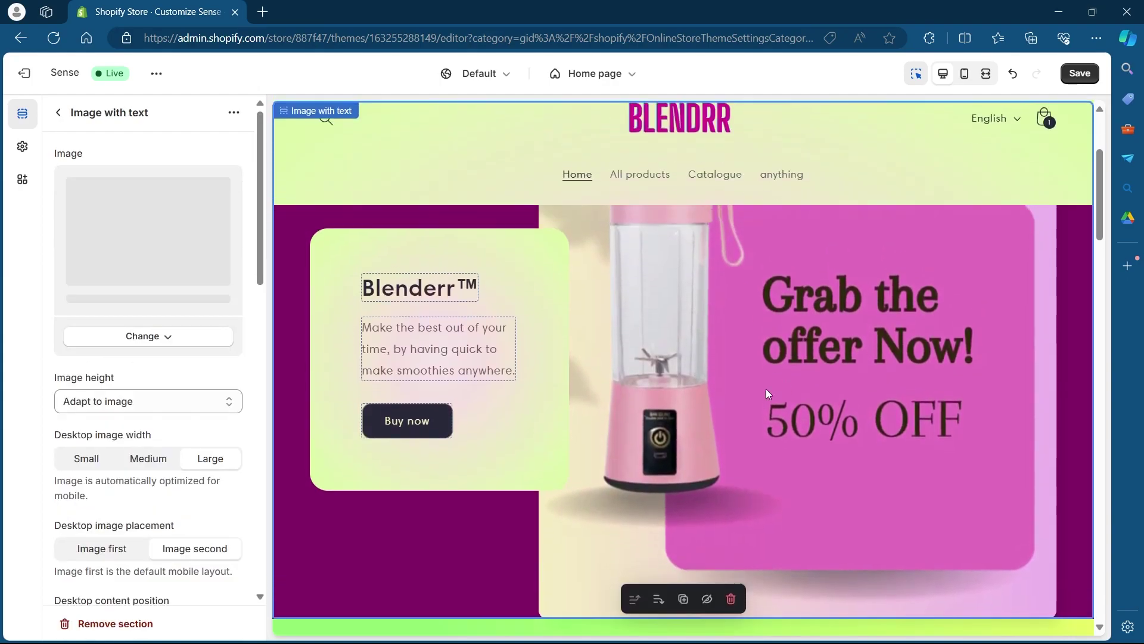
scroll(766, 394, "down", 15)
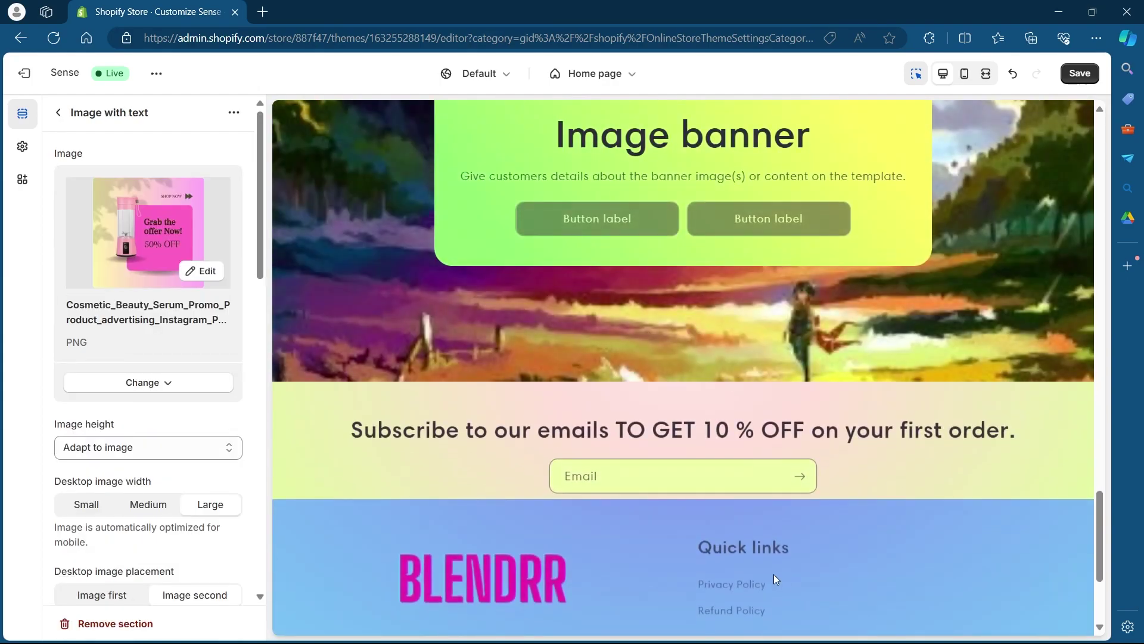
left_click(945, 556)
scroll(774, 518, "down", 3)
left_click(745, 521)
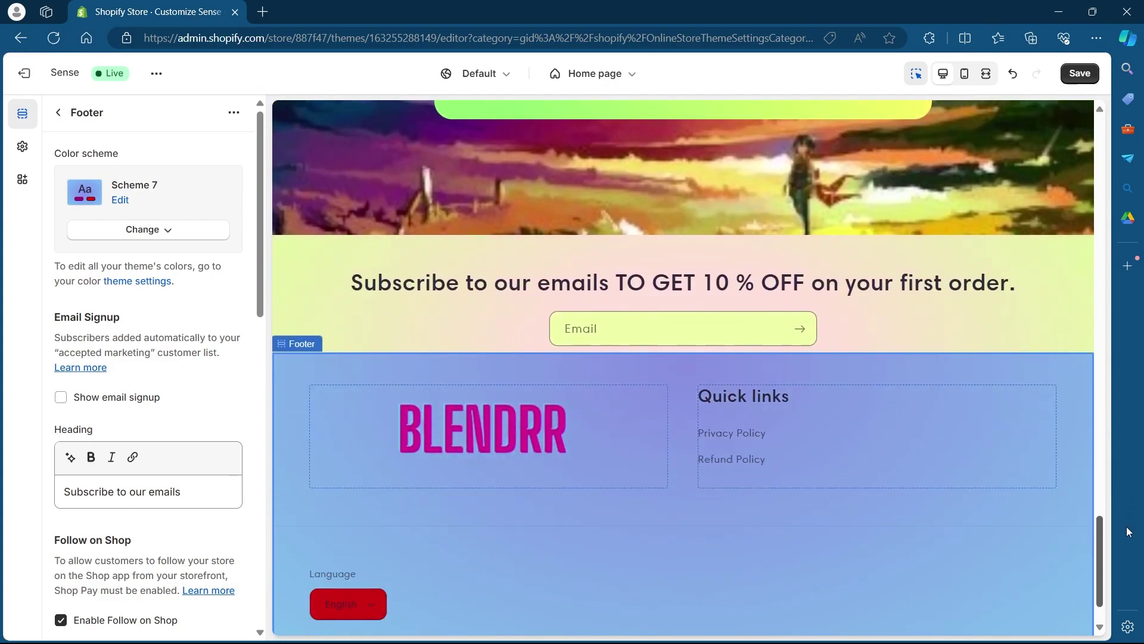
left_click_drag(1100, 543, 1100, 137)
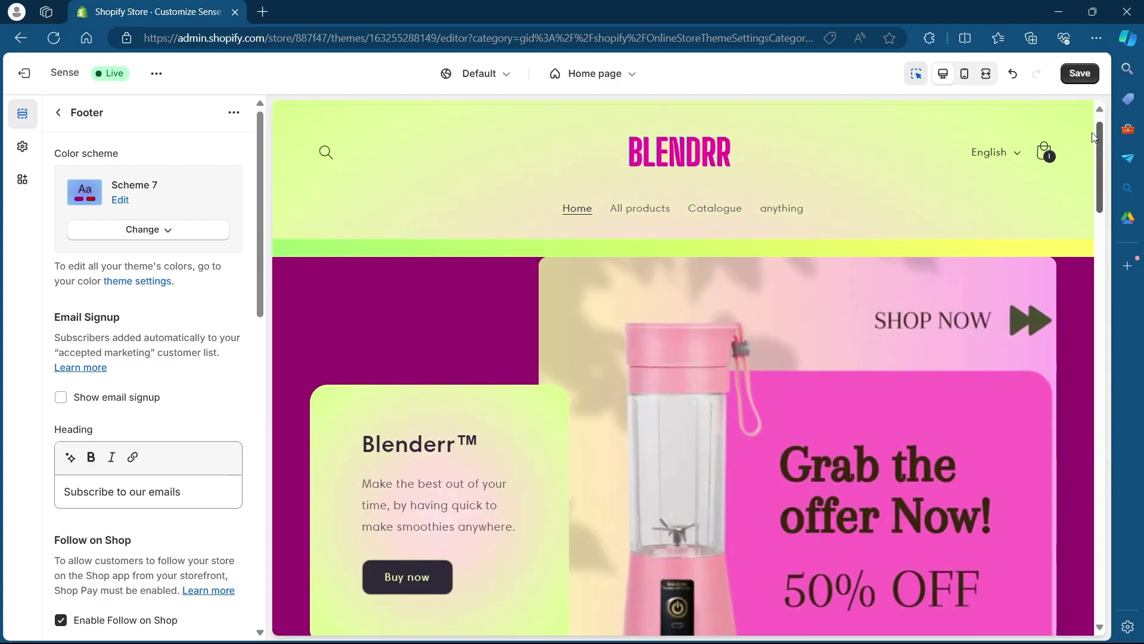
left_click(462, 160)
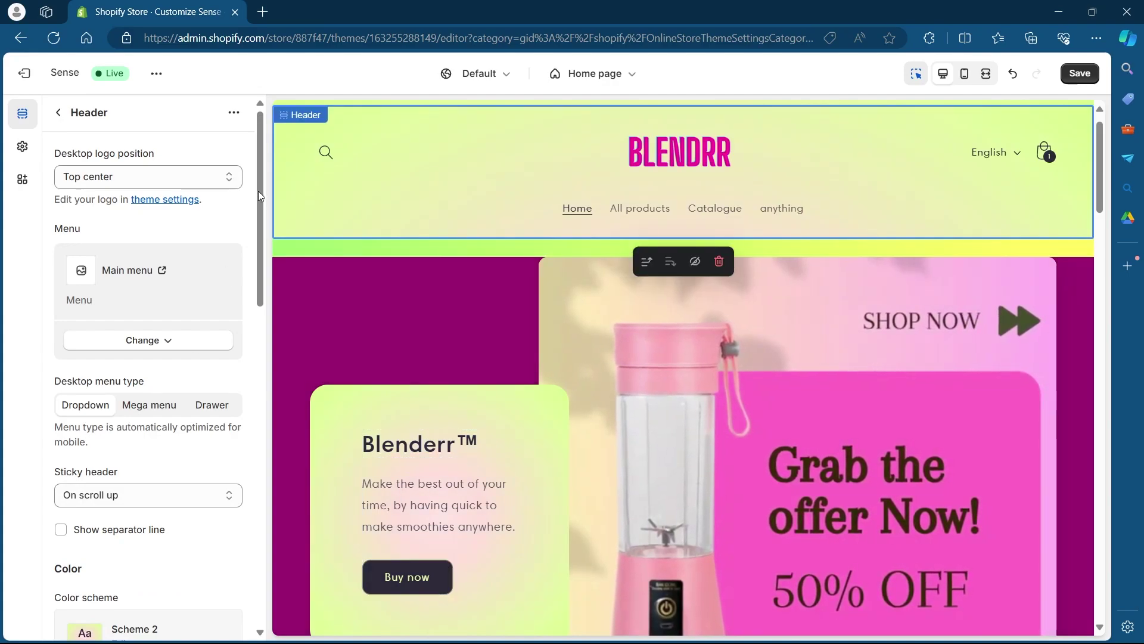
Start editing the header's Scheme 2, keeping its scheme selection unchanged
scroll(250, 250, "down", 2)
scroll(262, 250, "down", 4)
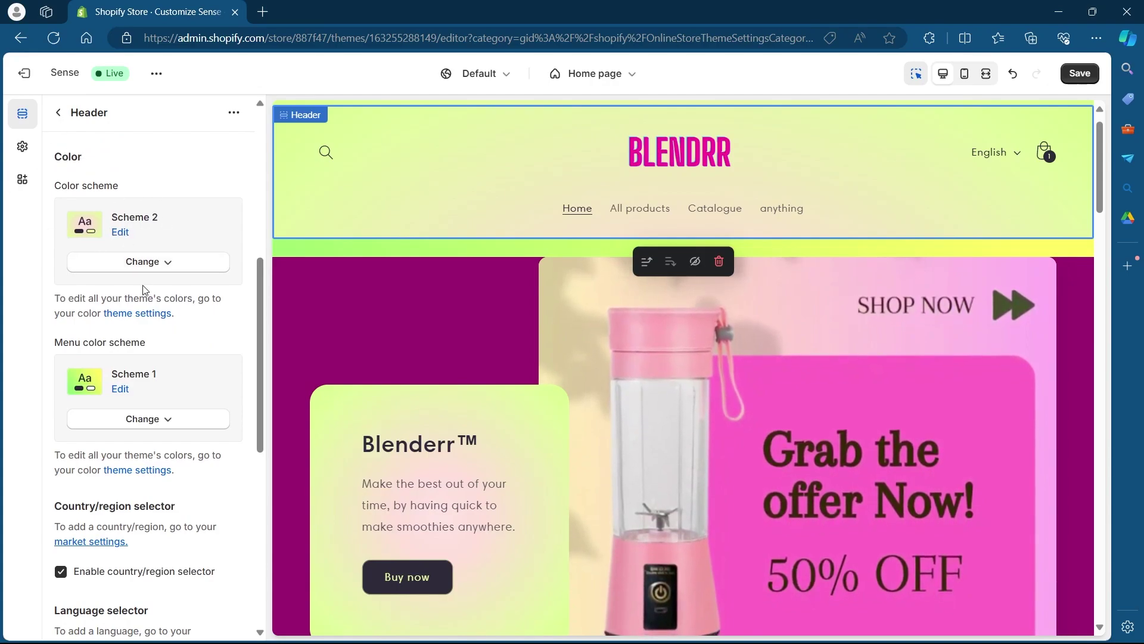
left_click(154, 267)
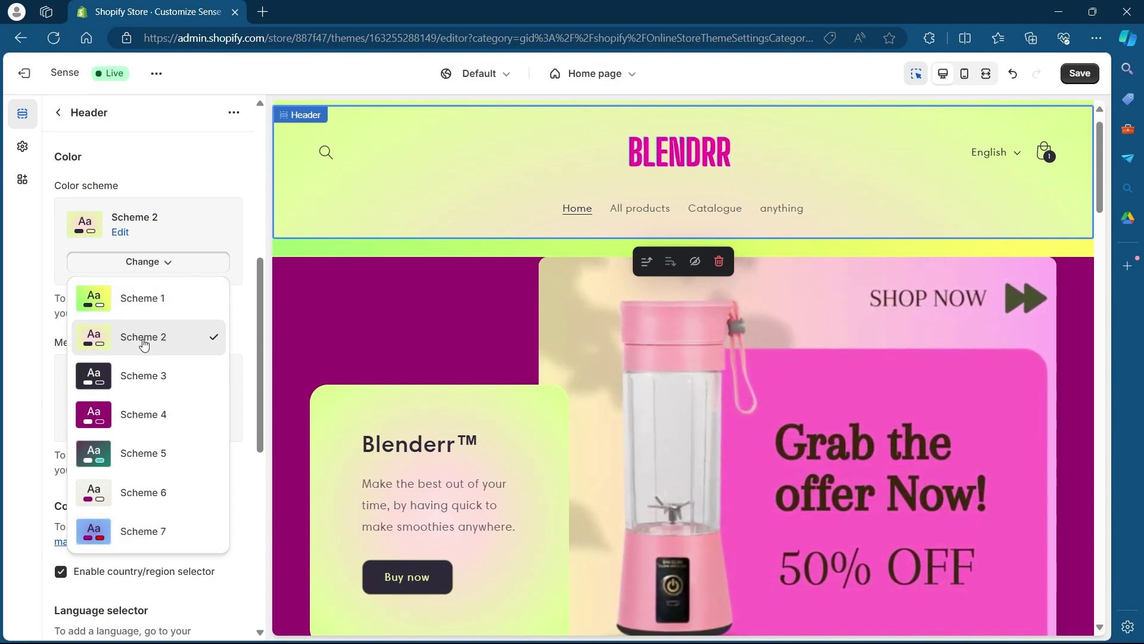
left_click(117, 247)
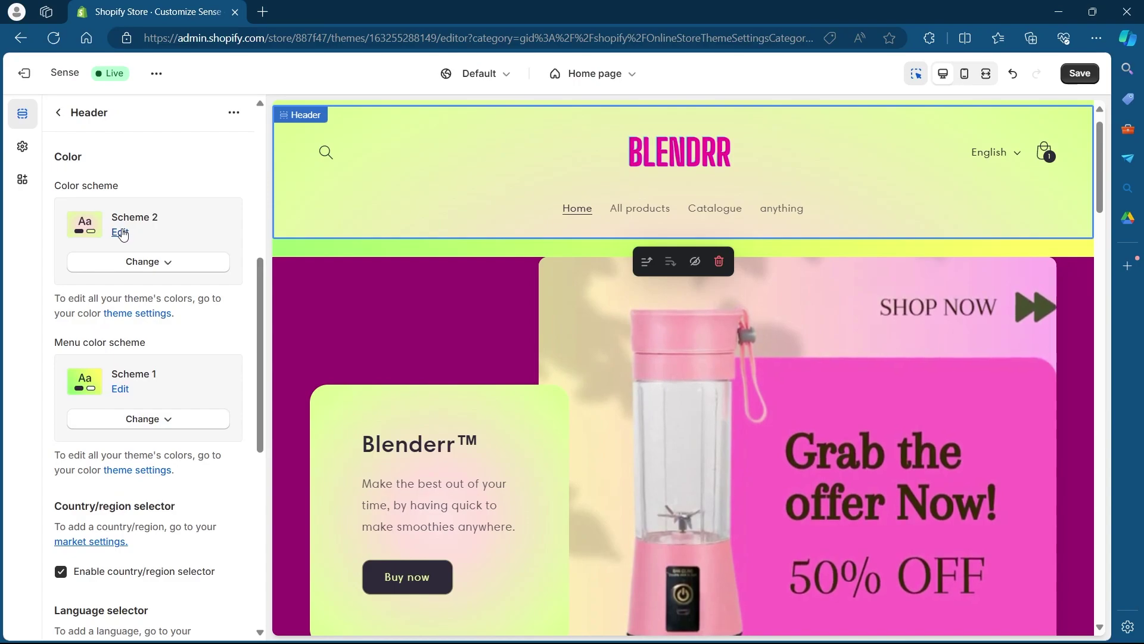
left_click(121, 233)
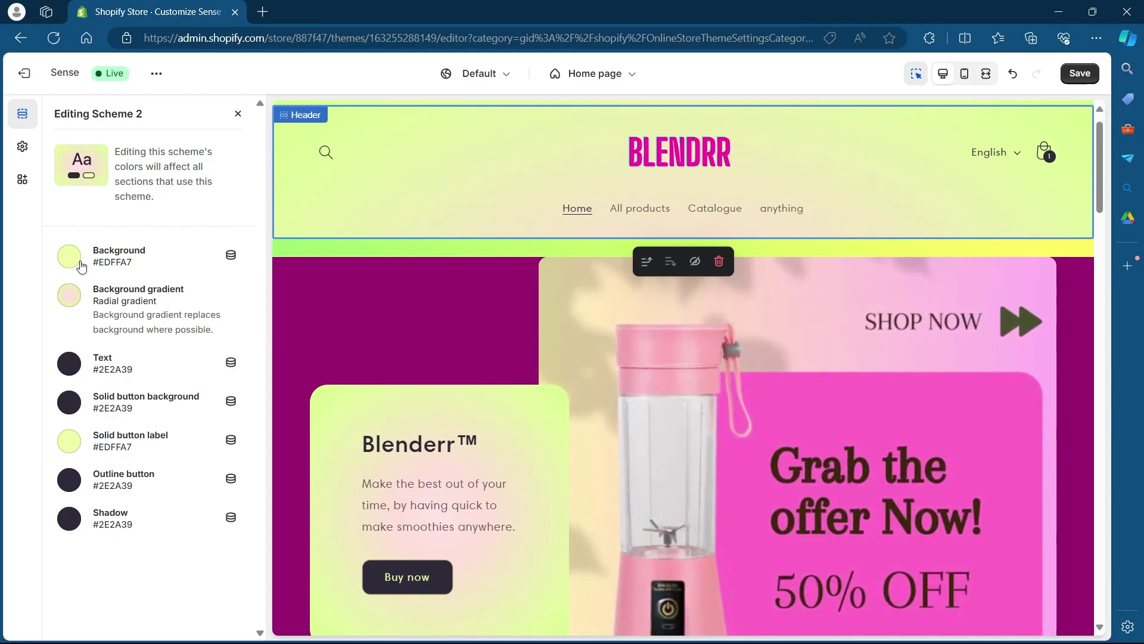
Set Scheme 2's background gradient colour stop to light blue #E5EEFF
left_click(70, 297)
scroll(237, 591, "down", 3)
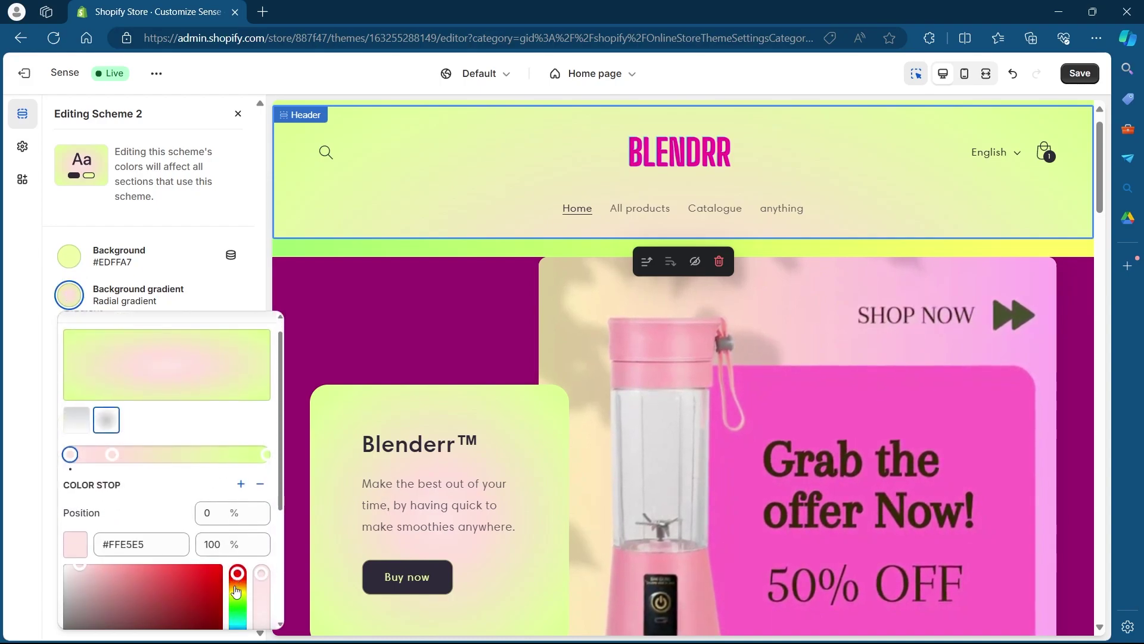
left_click(238, 509)
scroll(239, 508, "up", 3)
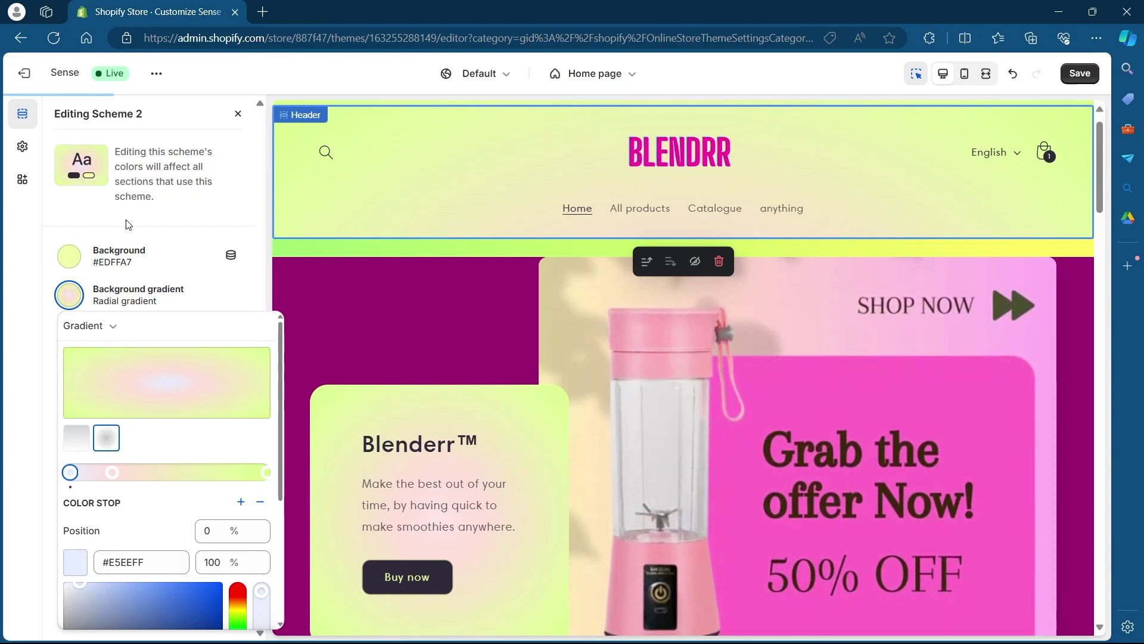
left_click(70, 237)
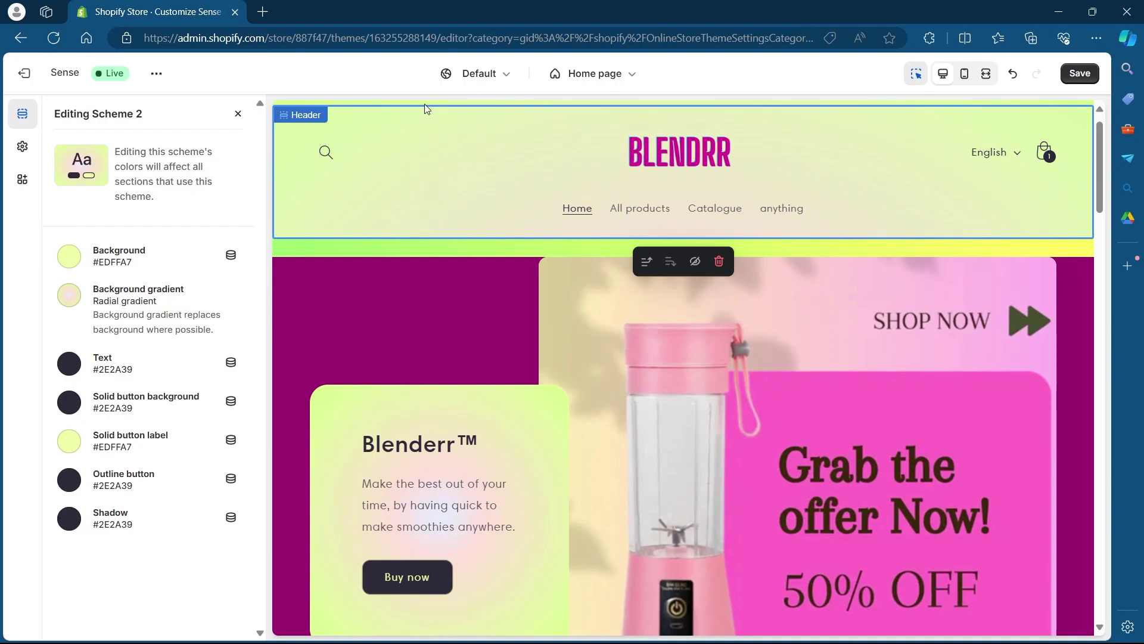
Change Scheme 2's background colour to strong blue #2A82F3
left_click(69, 256)
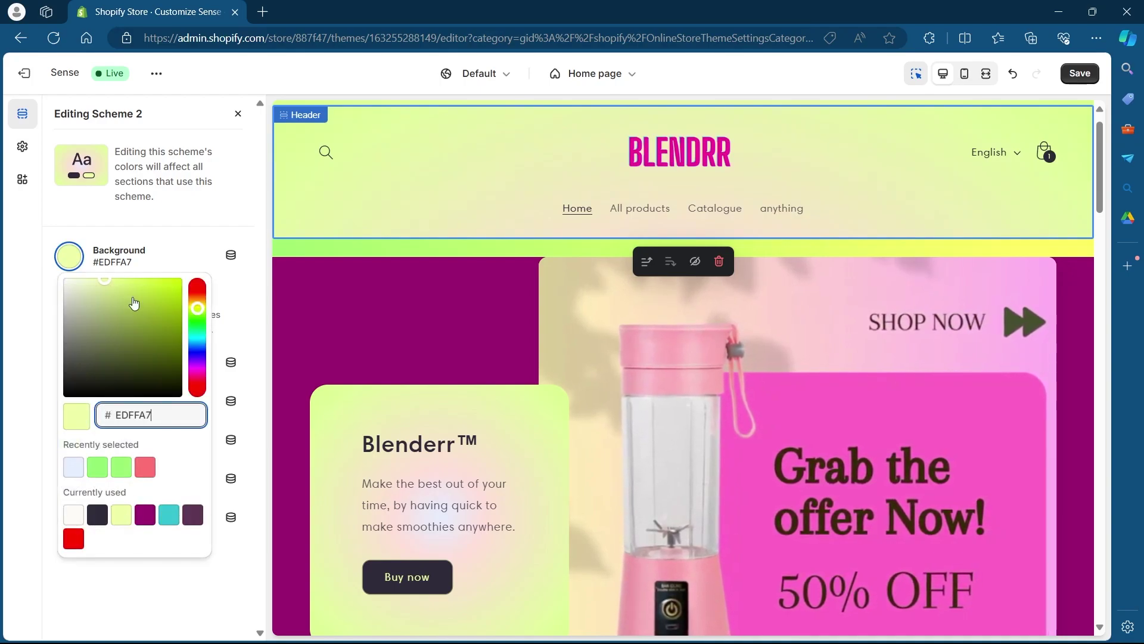
left_click(199, 350)
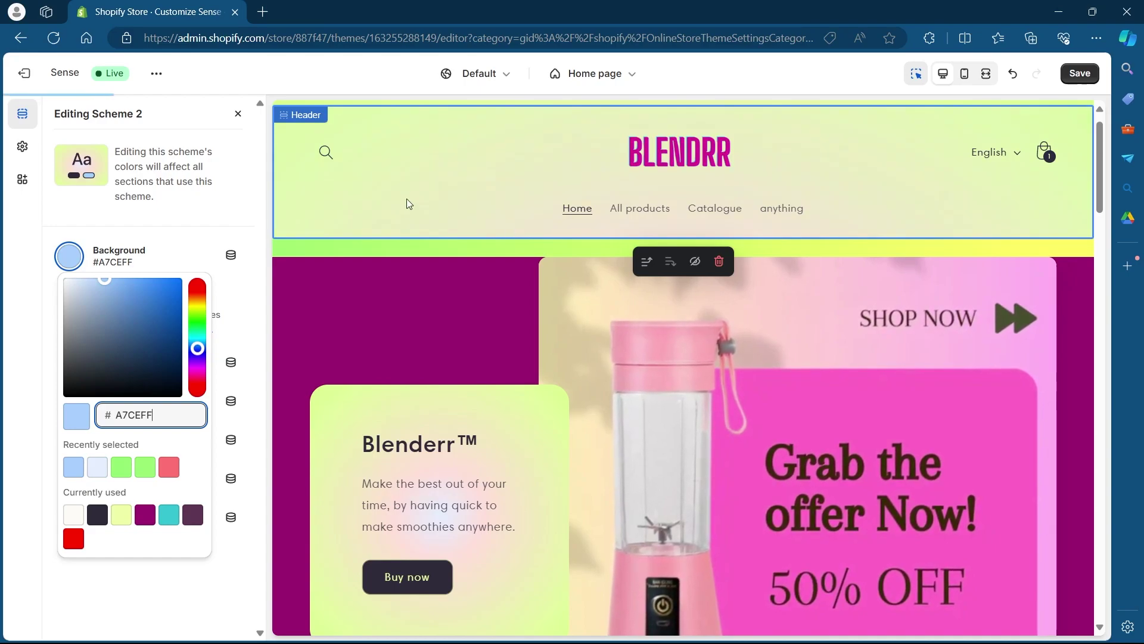
left_click_drag(146, 373, 161, 283)
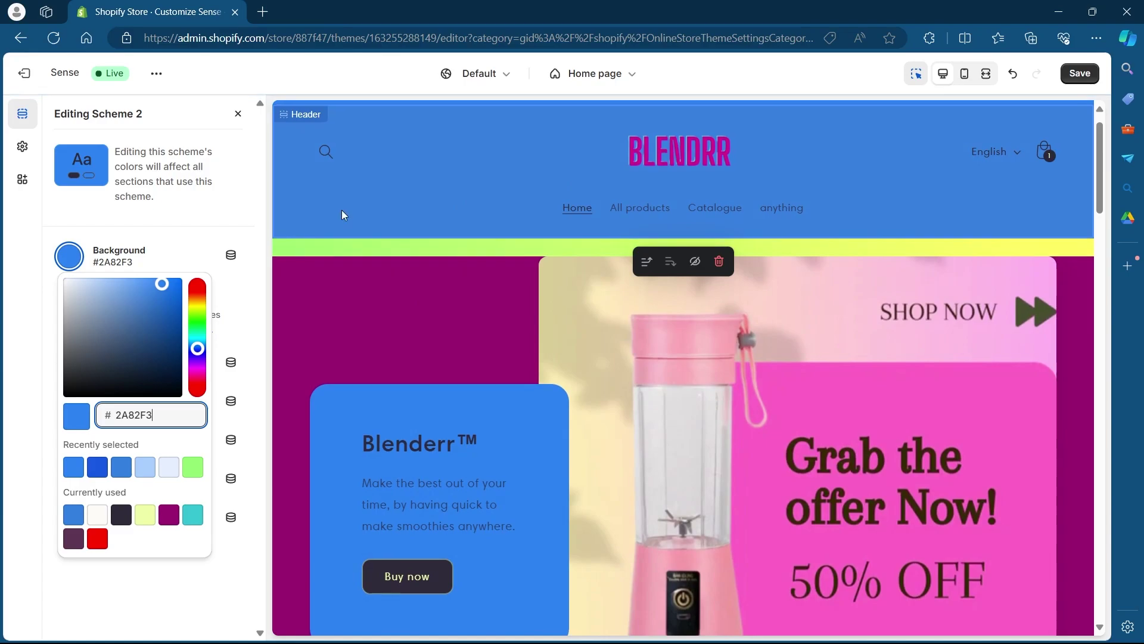
scroll(537, 273, "down", 3)
scroll(535, 273, "down", 10)
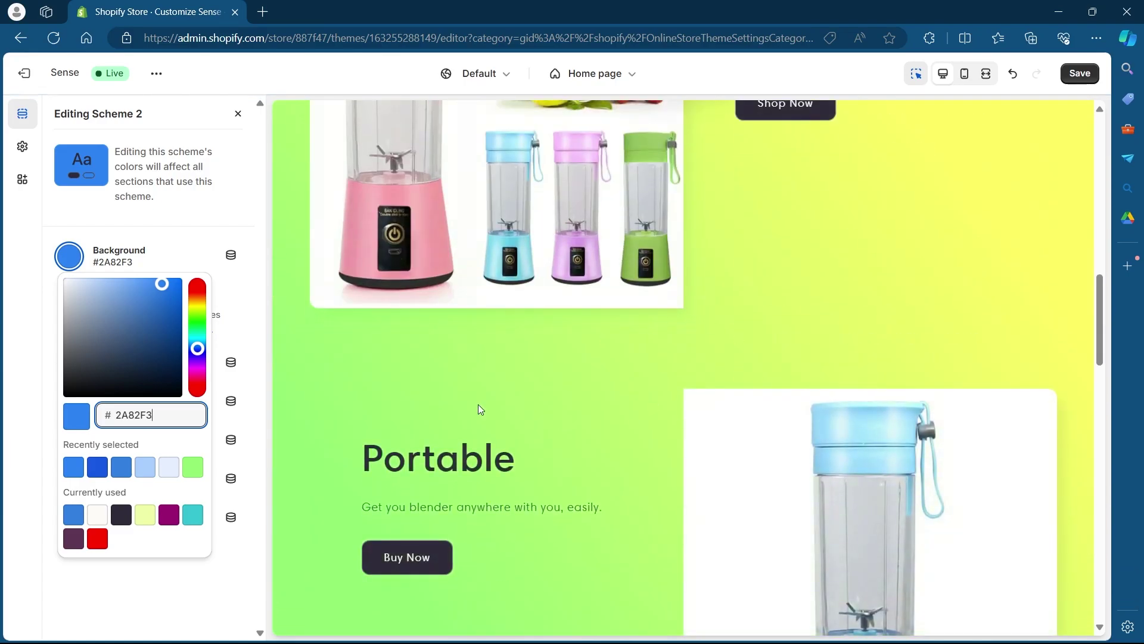
scroll(856, 429, "down", 5)
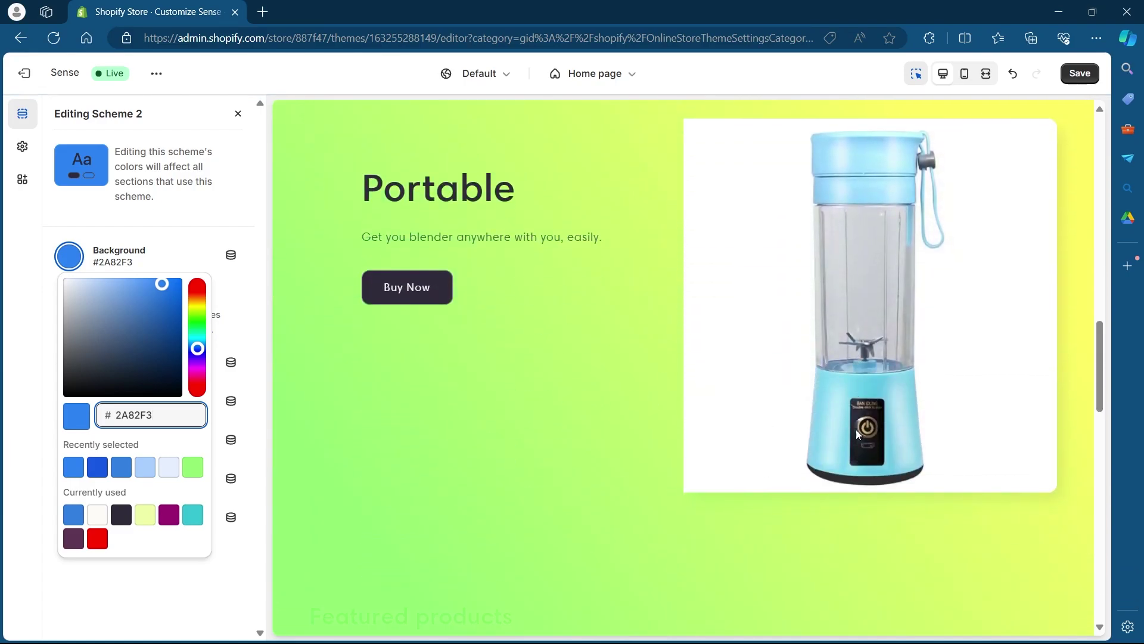
scroll(810, 298, "up", 5)
Make Scheme 1's background gradient start at magenta #9B046F from the Easy to use section
left_click(829, 305)
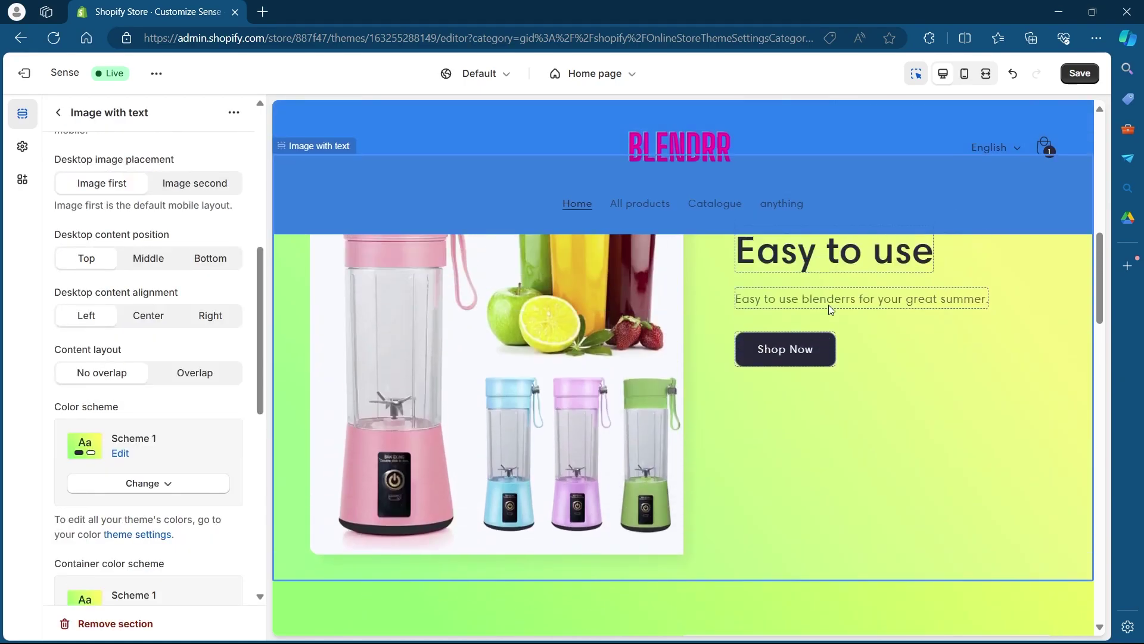
left_click(121, 453)
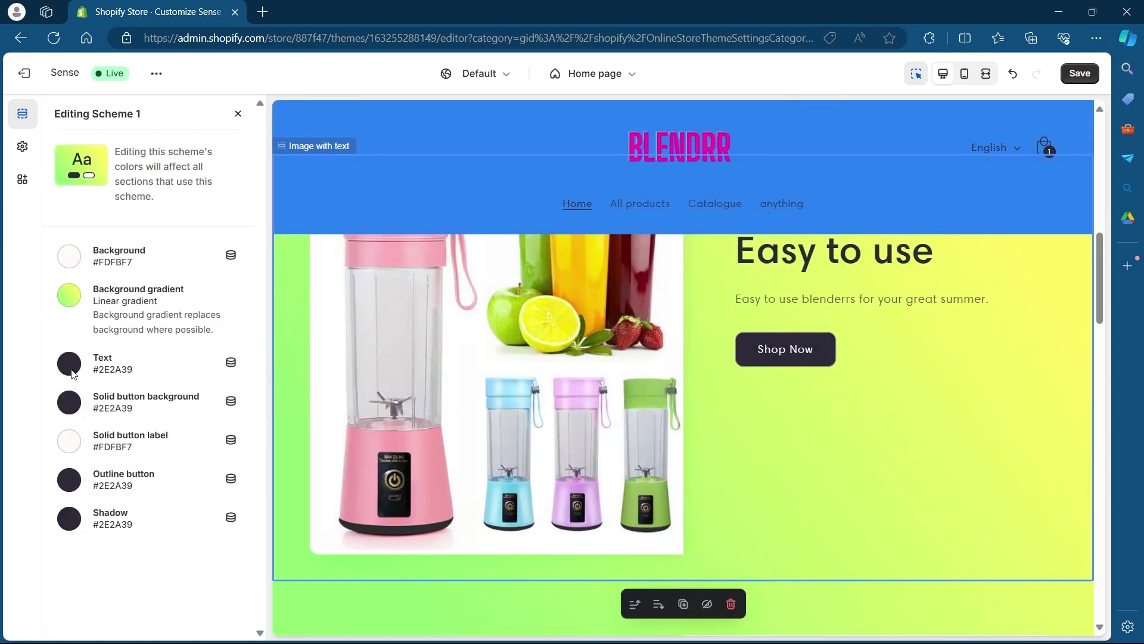
left_click(69, 295)
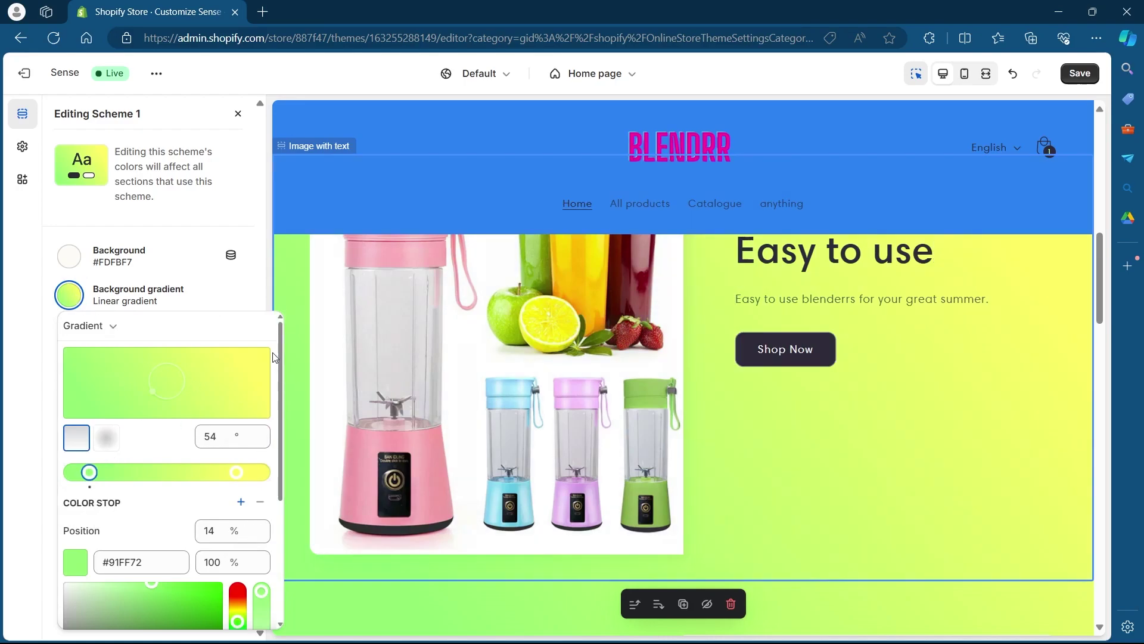
scroll(280, 352, "down", 4)
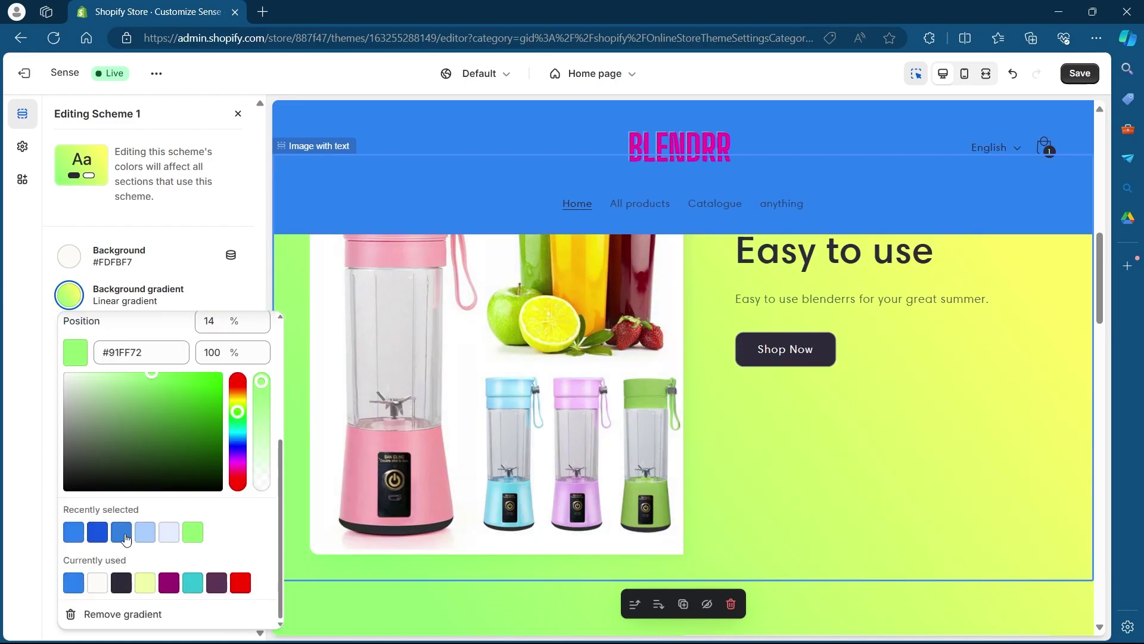
left_click(174, 590)
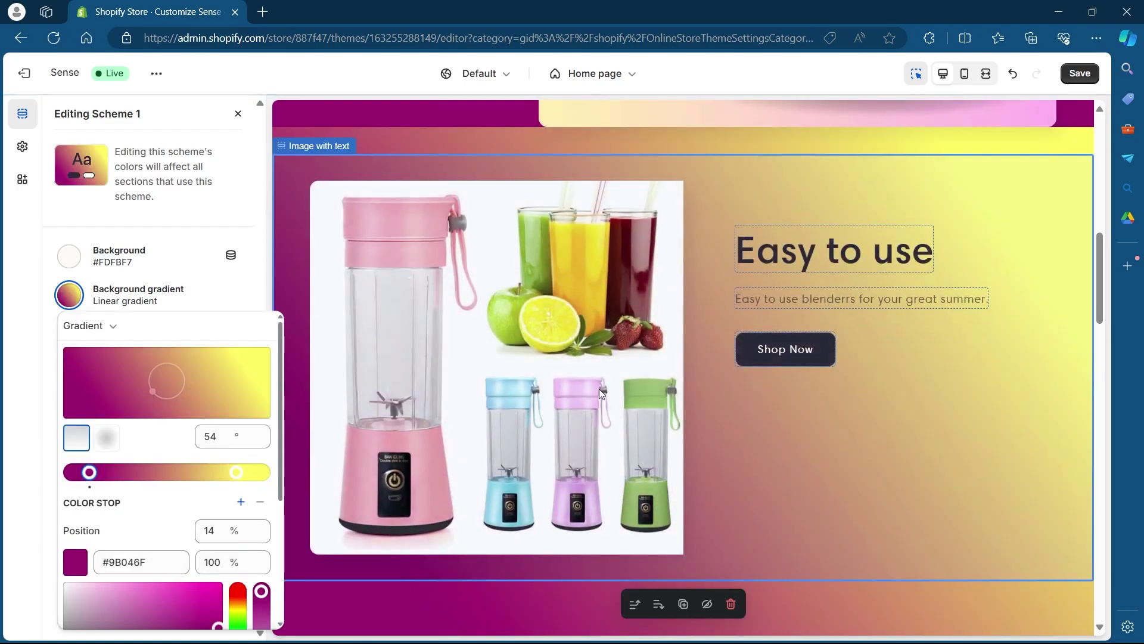
Scroll the preview down and select the footer's Quick links block
scroll(590, 418, "down", 5)
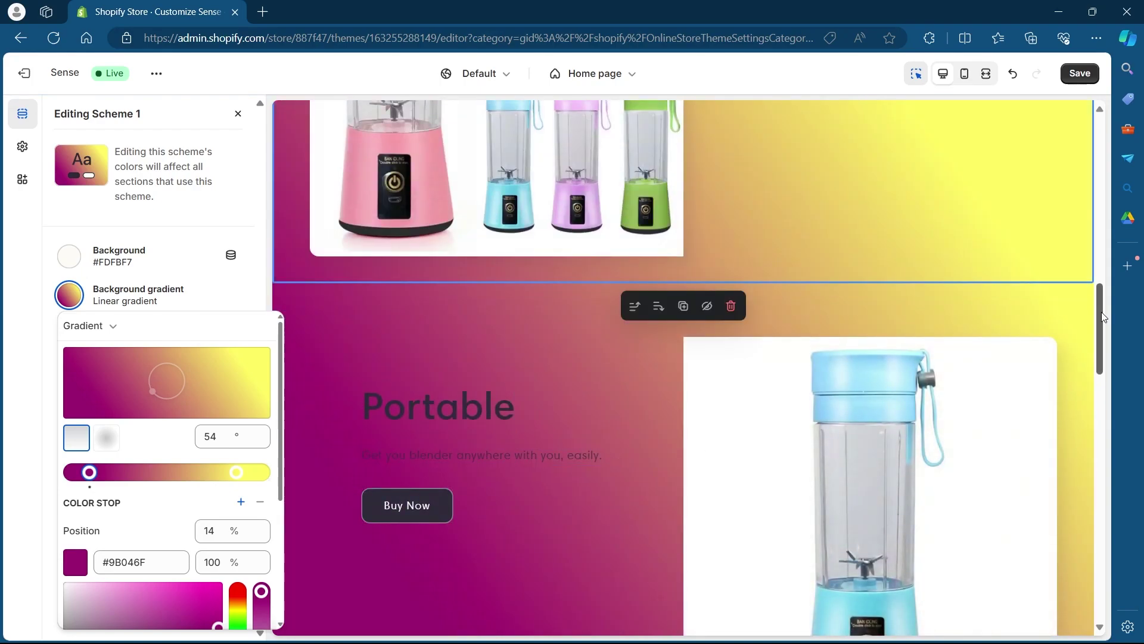
left_click_drag(1103, 317, 1089, 453)
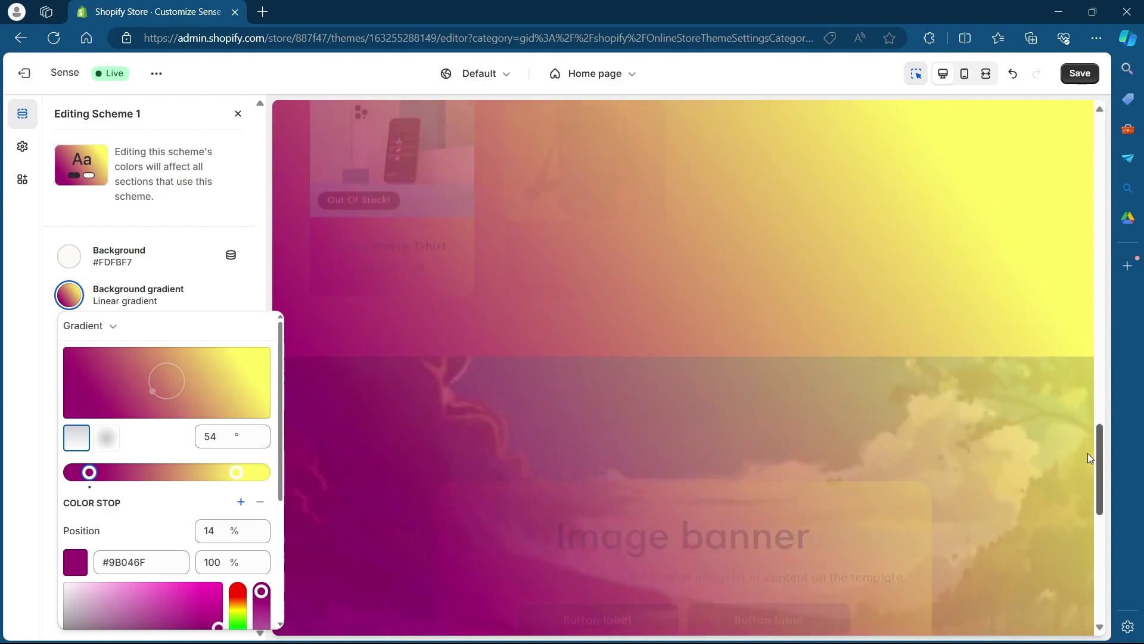
scroll(882, 303, "down", 5)
left_click(713, 392)
In footer Scheme 7's background gradient, set the stop to off-white #FDFBF7, then remove the gradient
left_click(631, 472)
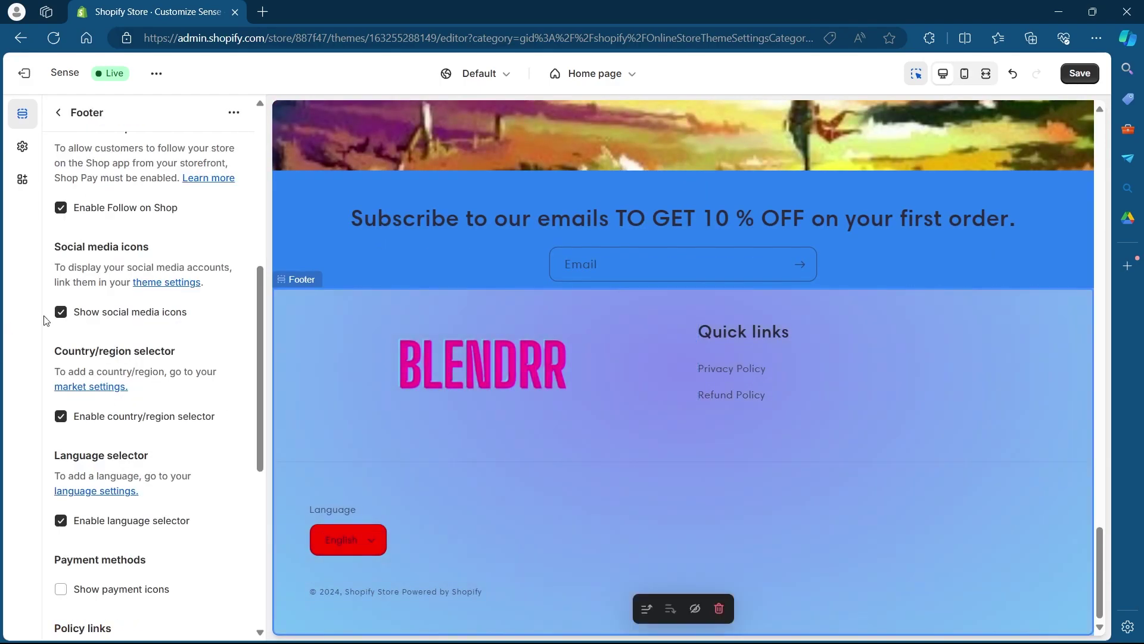
scroll(187, 320, "down", 8)
scroll(187, 320, "up", 12)
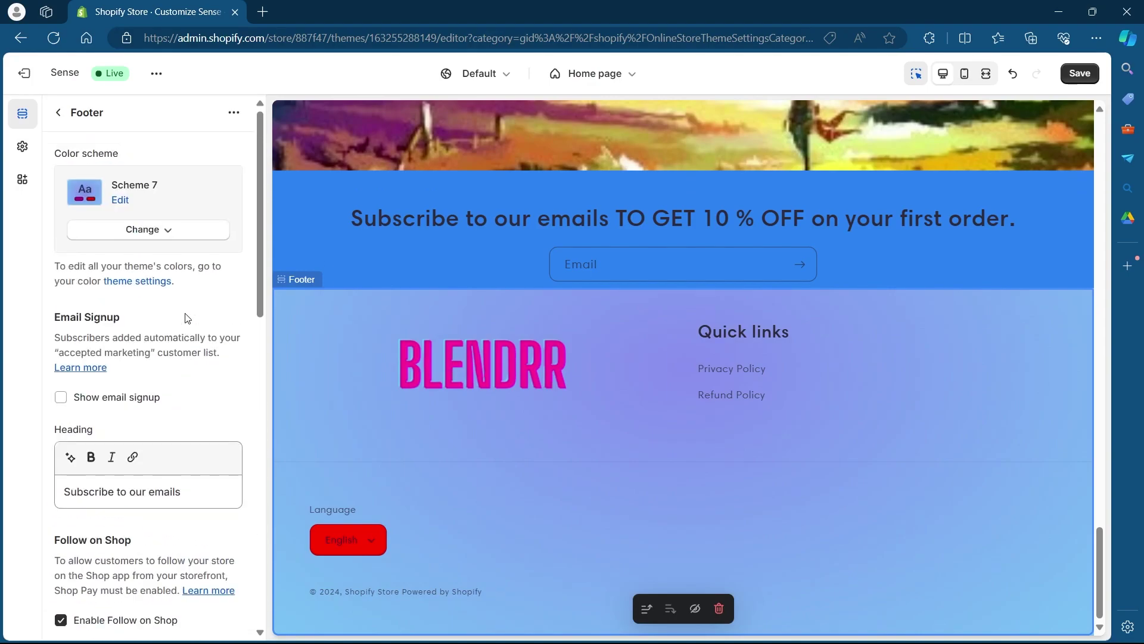
left_click(121, 200)
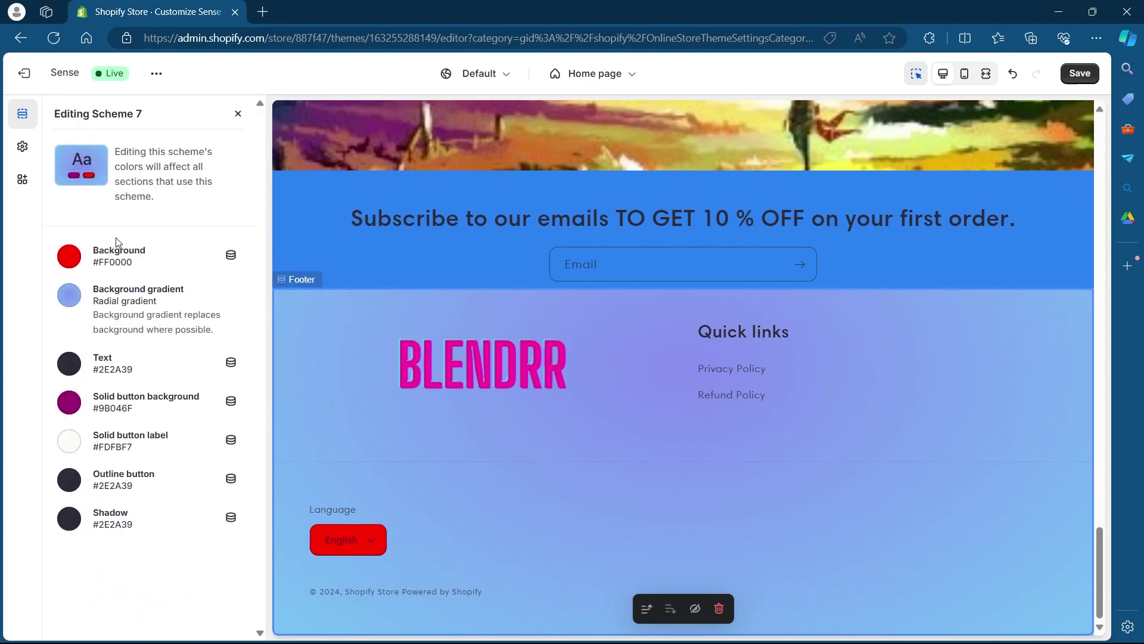
left_click(74, 300)
scroll(157, 563, "down", 3)
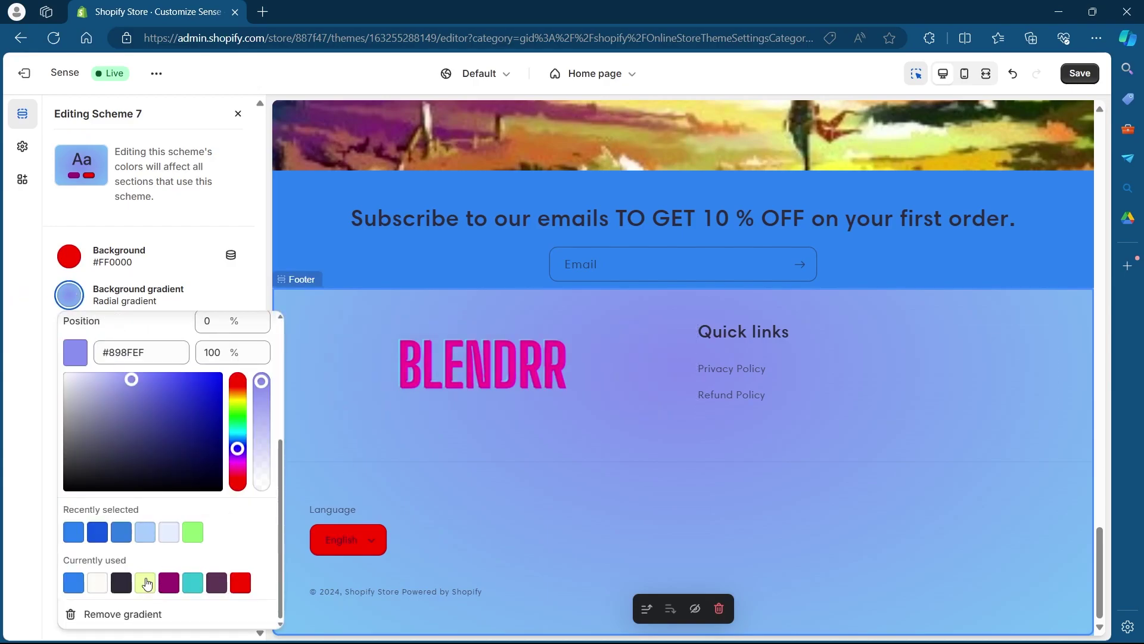
left_click(97, 583)
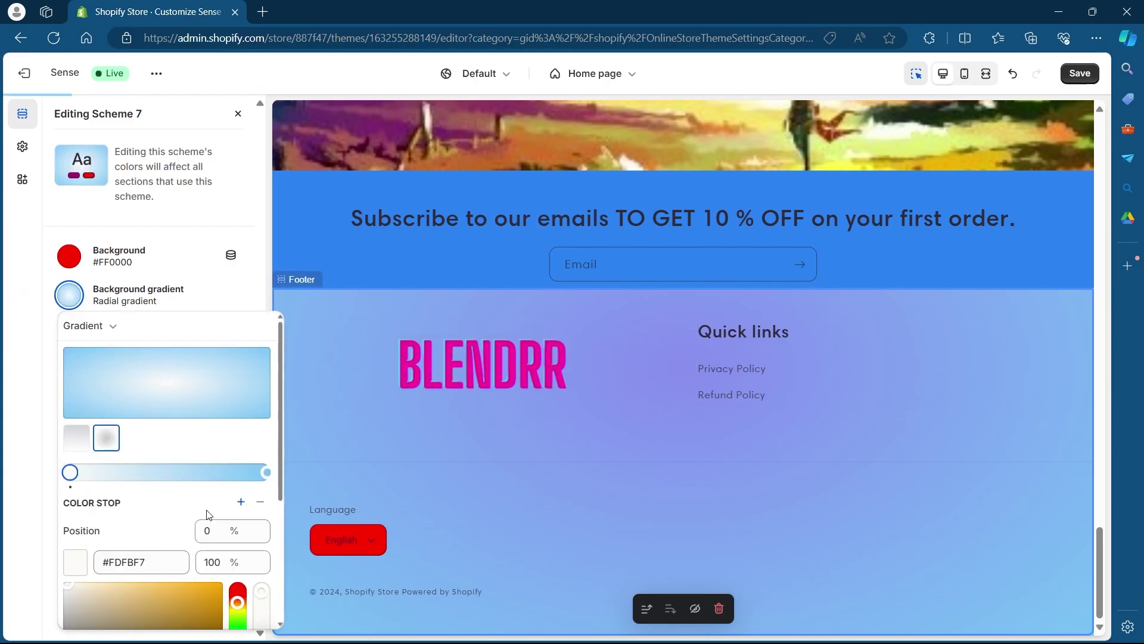
scroll(205, 456, "up", 3)
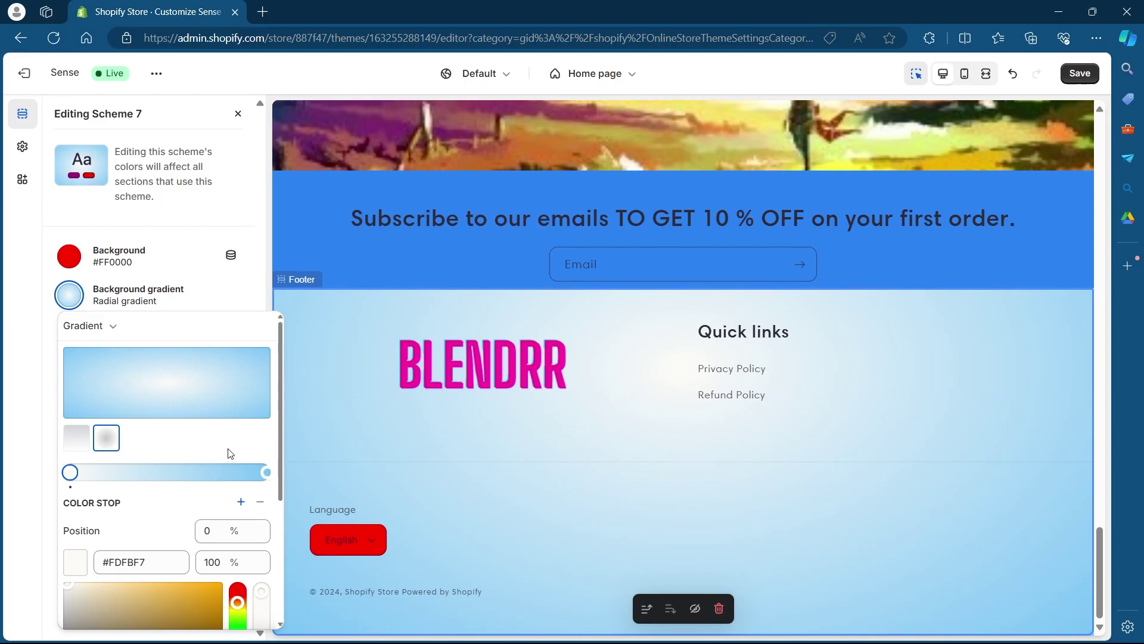
scroll(230, 454, "down", 3)
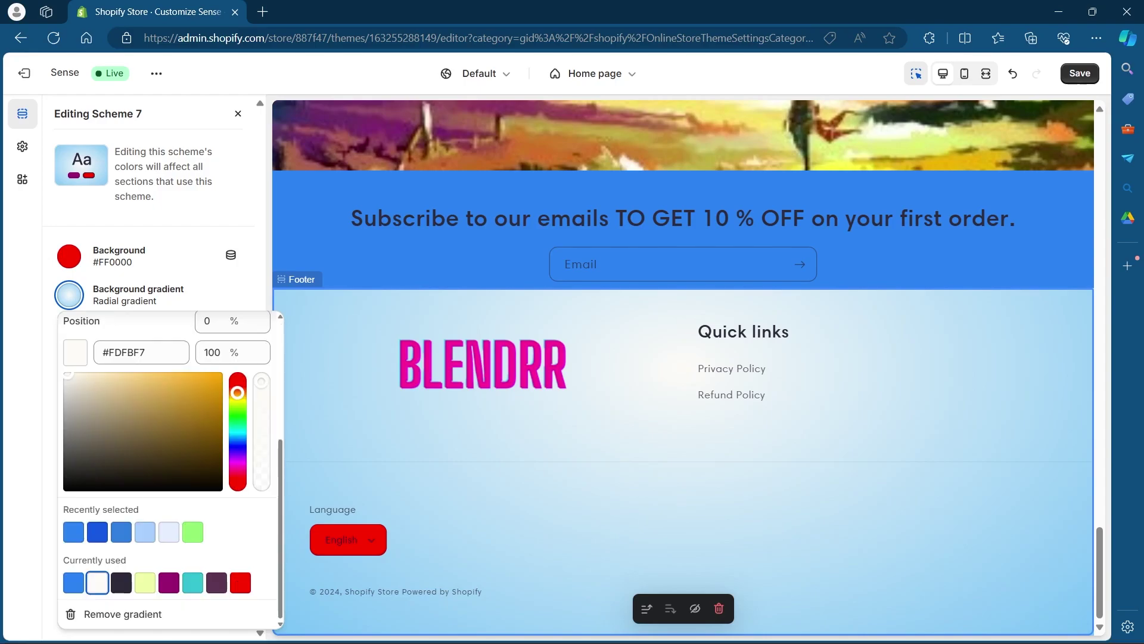
left_click(98, 612)
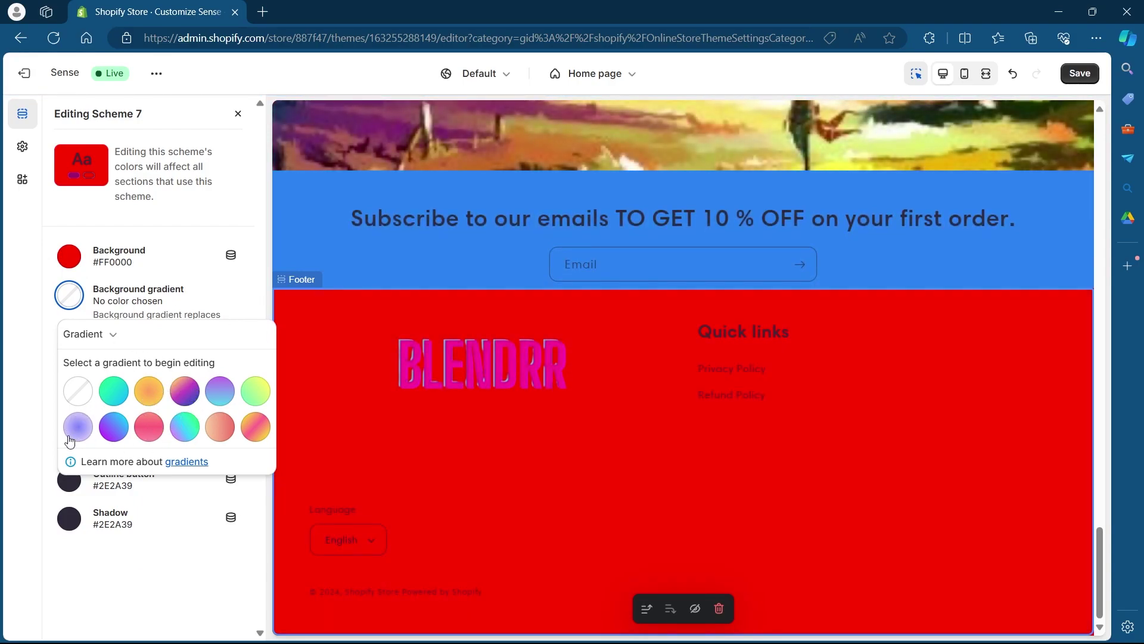
Apply the linear purple-to-cyan gradient preset (228°, #15D1FC stop) to Scheme 7
left_click(112, 428)
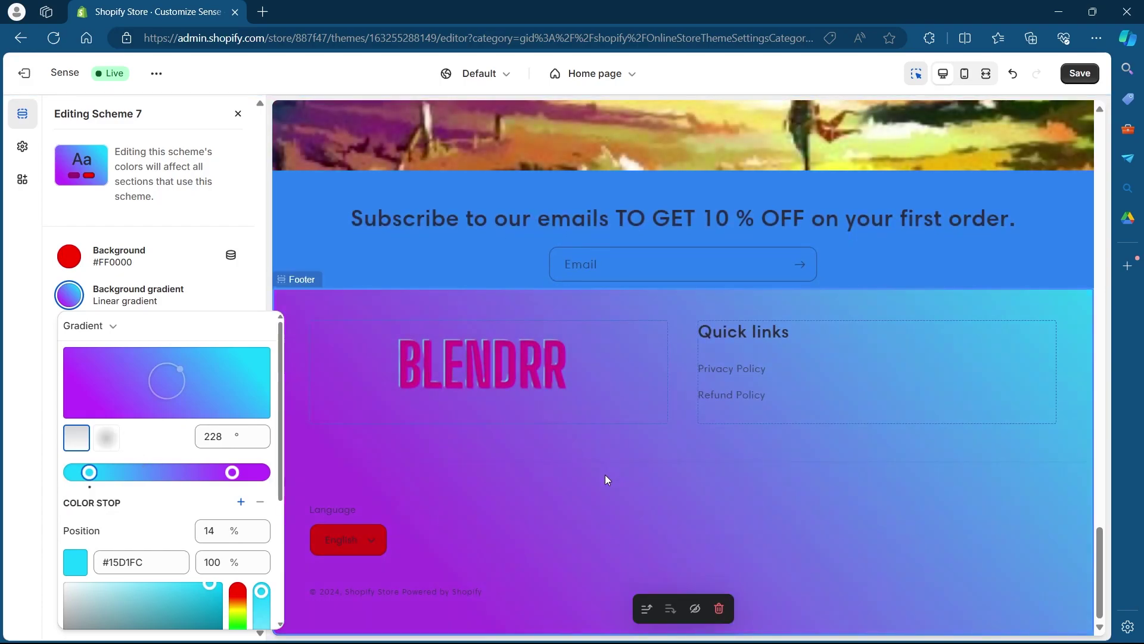
left_click_drag(1101, 540, 929, 188)
scroll(861, 272, "up", 5)
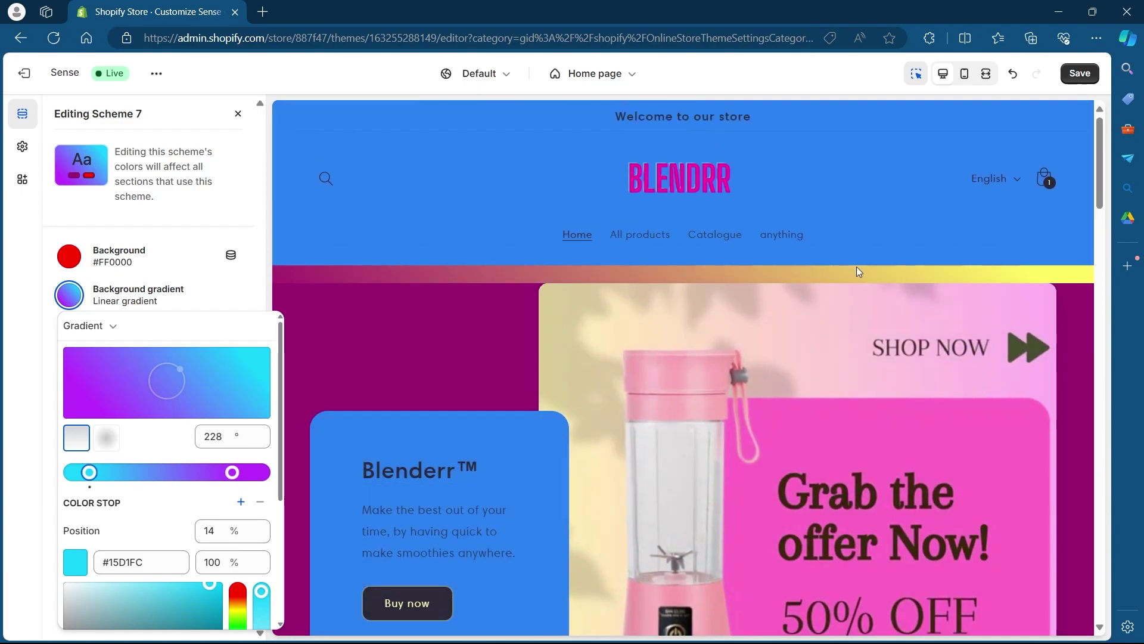
scroll(837, 256, "down", 5)
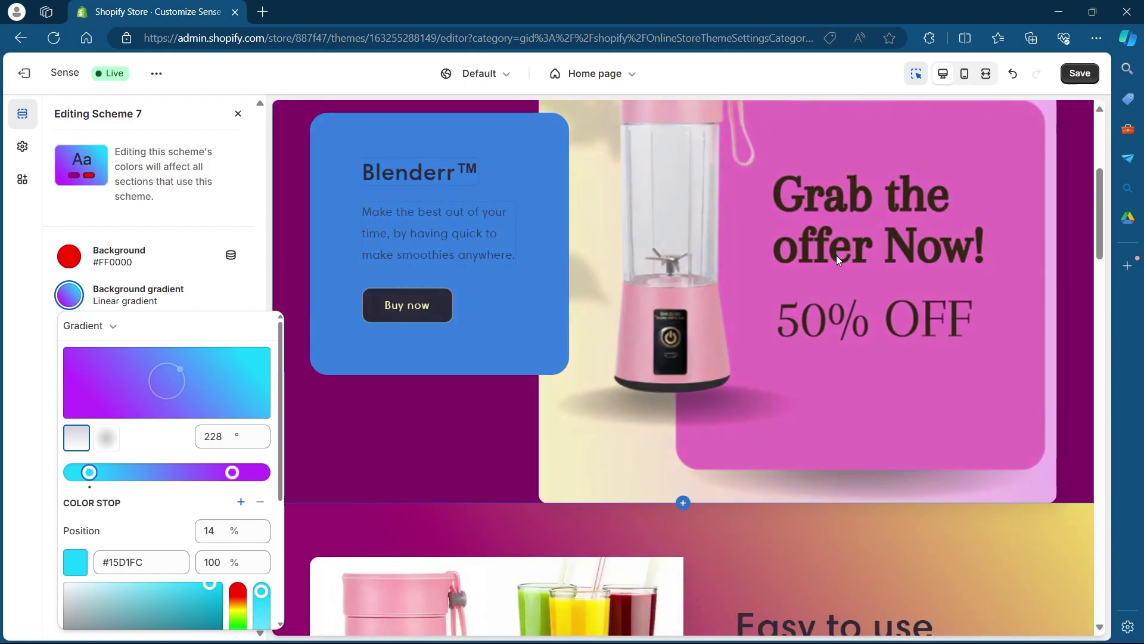